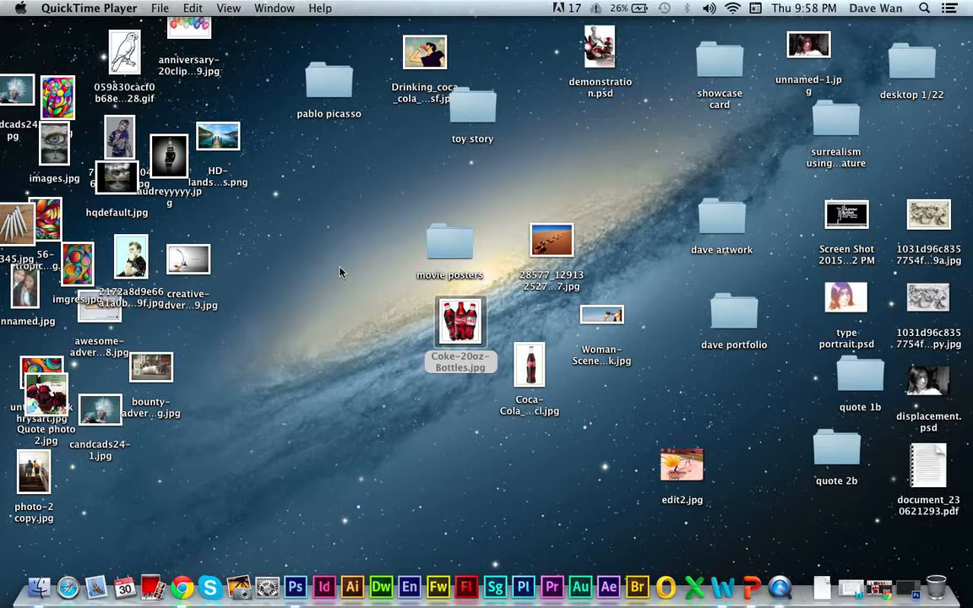
Rearrange the desktop images, moving the Drinking_coca_cola picture below demonstration.psd and the Woman-Scene picture above the movie posters folder.
drag(414, 61, 656, 135)
click(600, 311)
drag(600, 311, 405, 173)
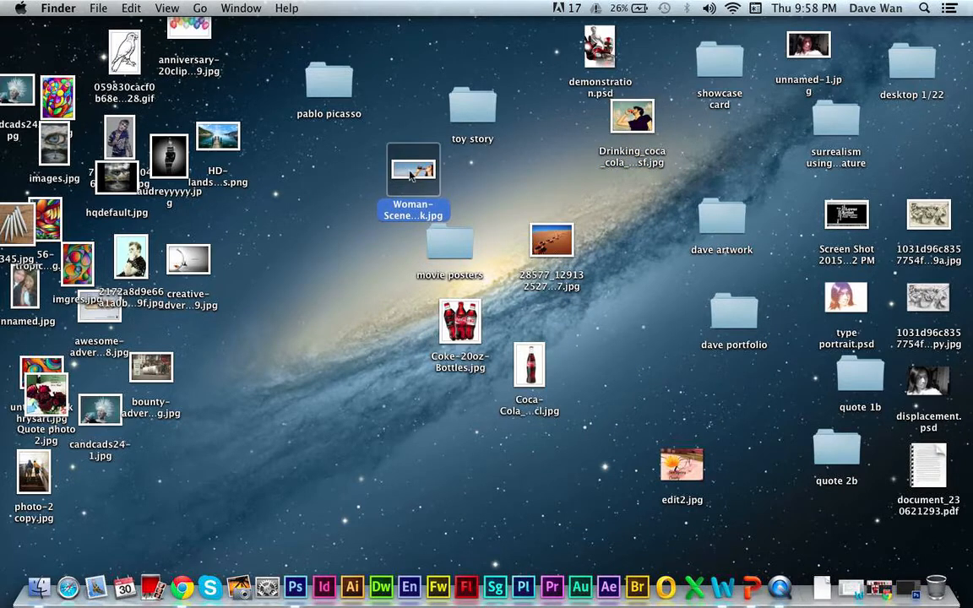
Preview the Woman-Scene-Coca-cola-Soft-Drink.jpg and Coke-20oz-Bottles.jpg images, and quit Preview.
double_click(410, 175)
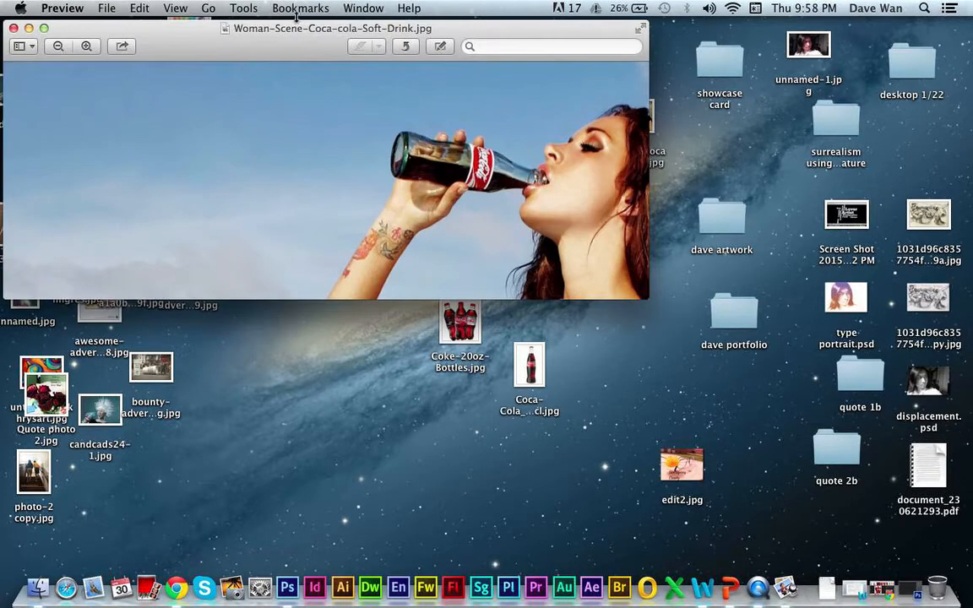
drag(296, 28, 473, 58)
drag(470, 346, 414, 409)
double_click(411, 410)
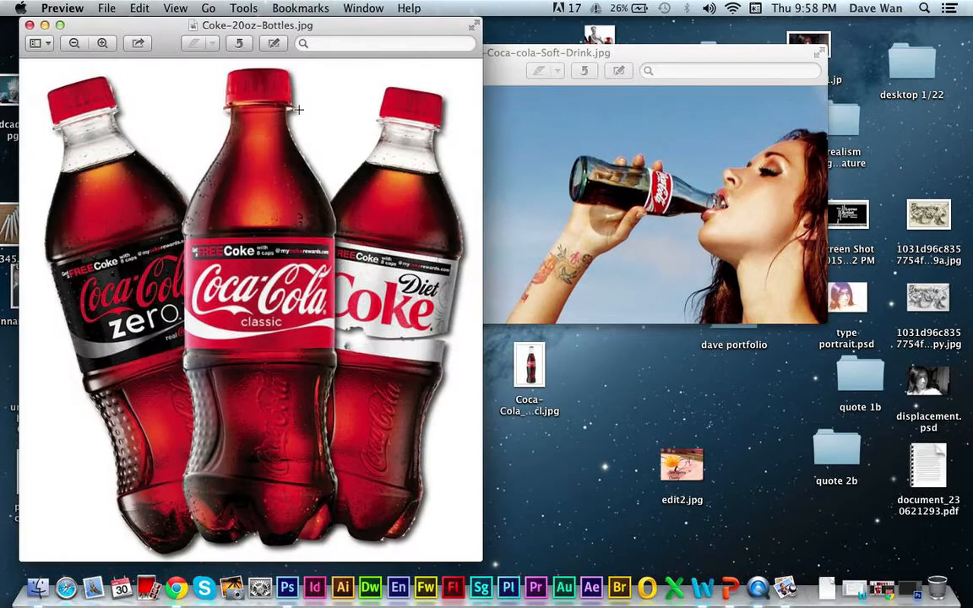
click(590, 144)
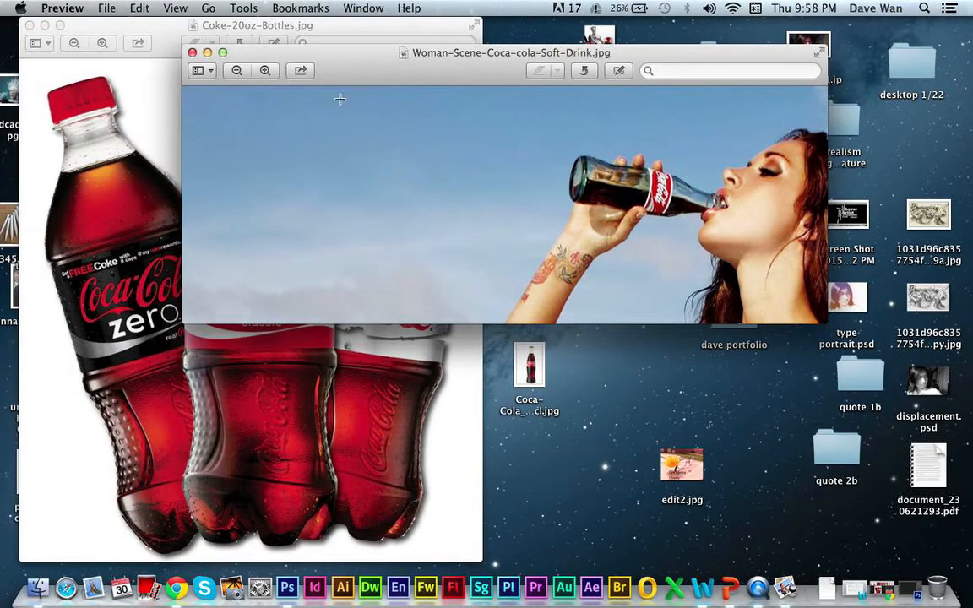
click(191, 52)
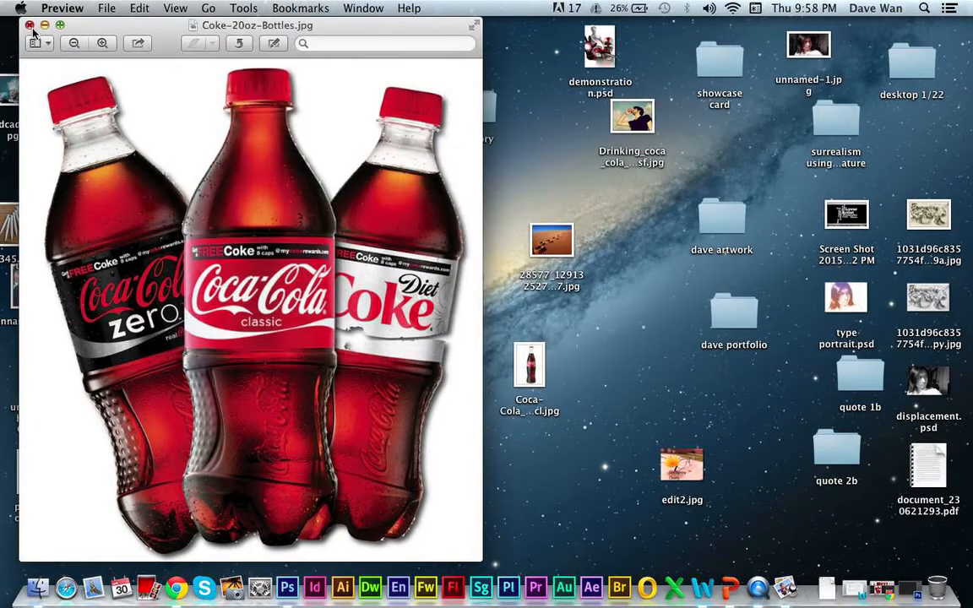
click(29, 26)
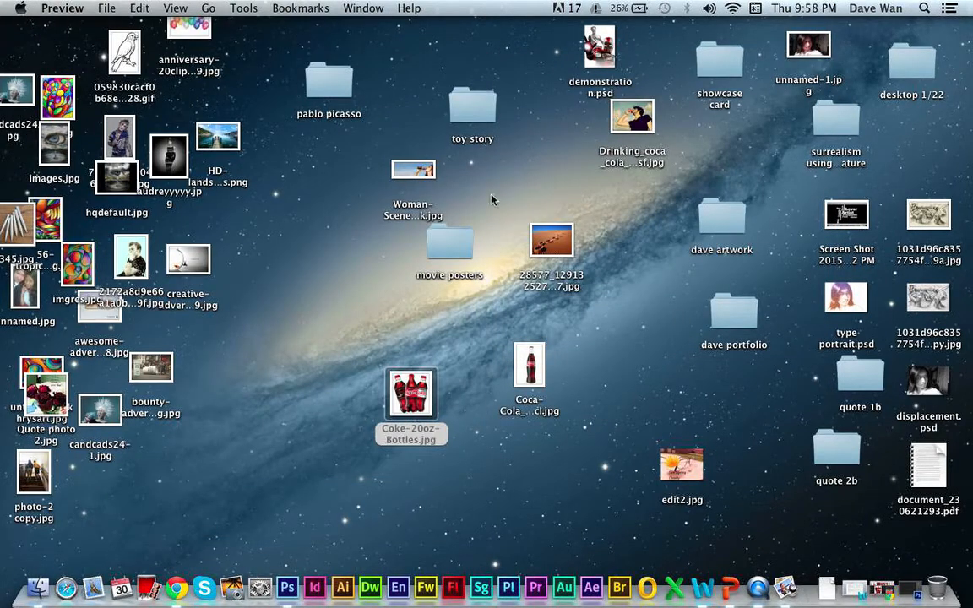
key(super+q)
Open Woman-Scene-Coca-cola-Soft-Drink.jpg in Photoshop and place Coke-20oz-Bottles.jpg into it as a new layer.
drag(418, 171, 297, 589)
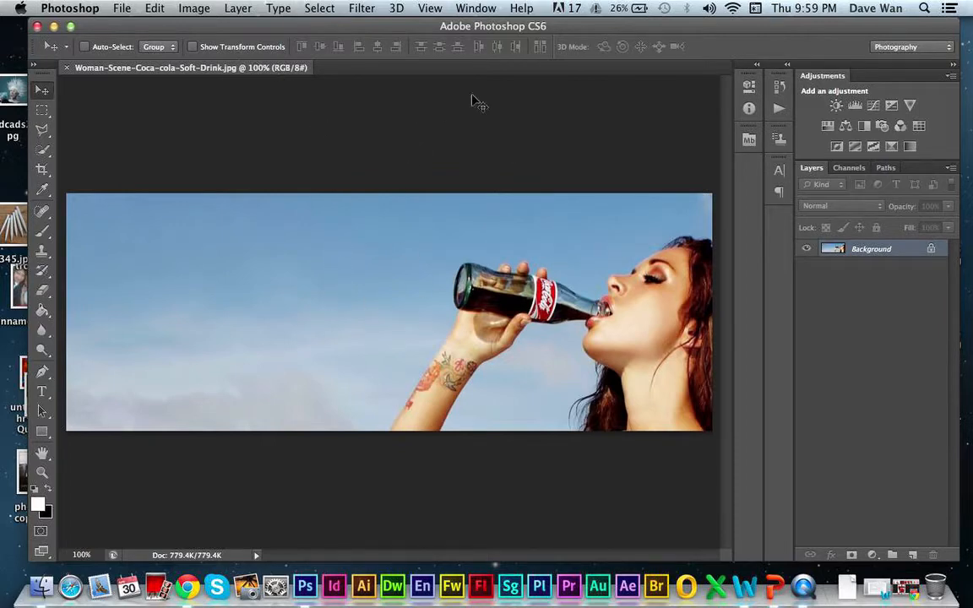
drag(412, 32, 654, 444)
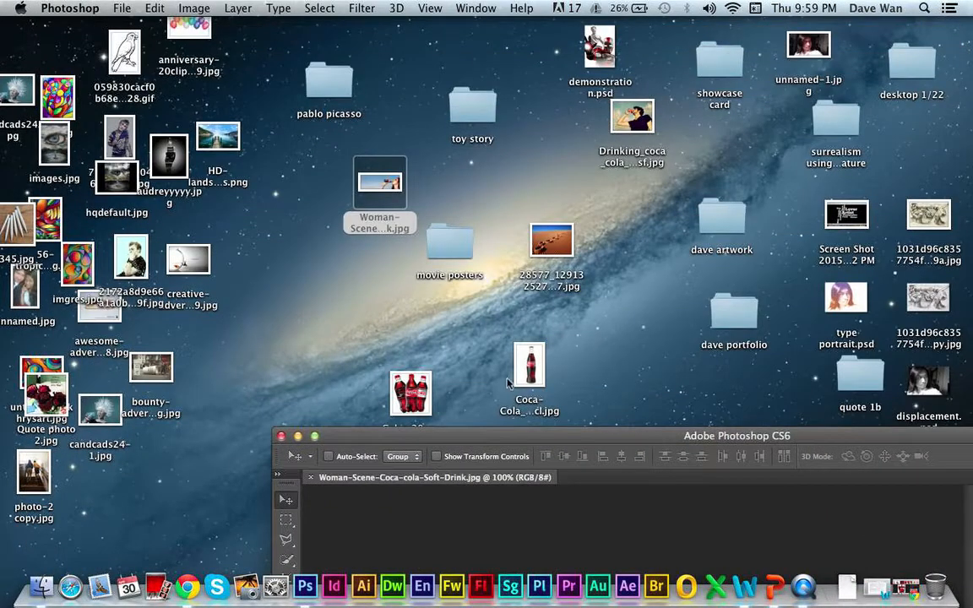
drag(431, 390, 490, 519)
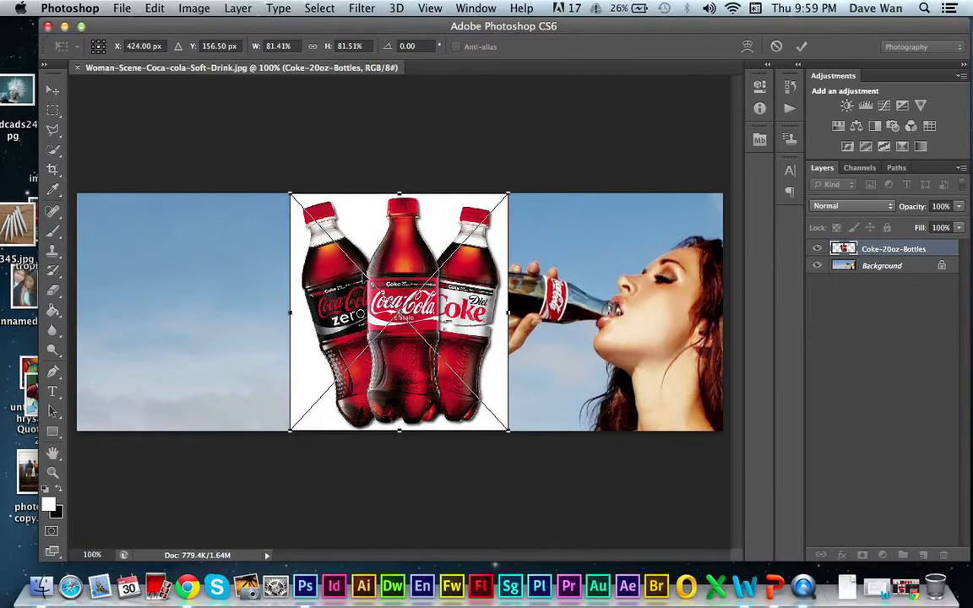
Scale the placed bottles image to about 81% and position it over the sky at the photo's left, at about X 169.5 px, Y 155 px.
drag(398, 265, 228, 260)
drag(299, 299, 161, 242)
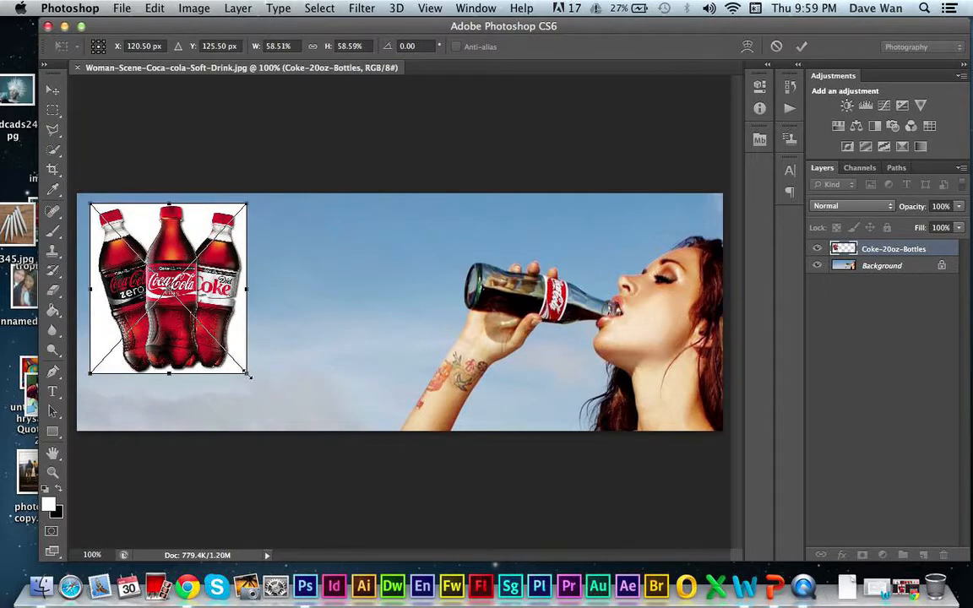
drag(249, 375, 328, 460)
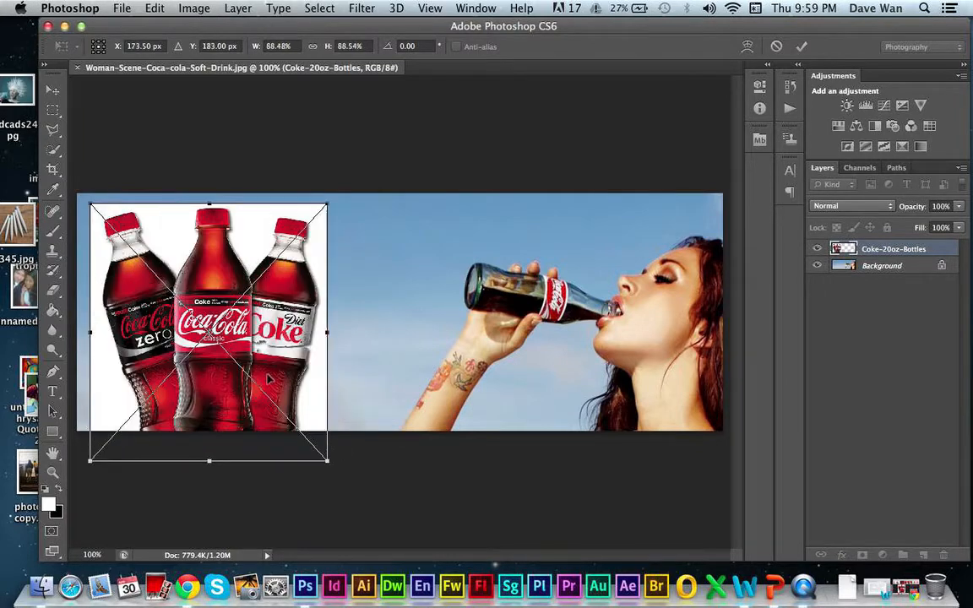
mouse_move(280, 379)
mouse_down()
mouse_move(316, 368)
mouse_move(274, 371)
mouse_up()
drag(319, 448, 304, 418)
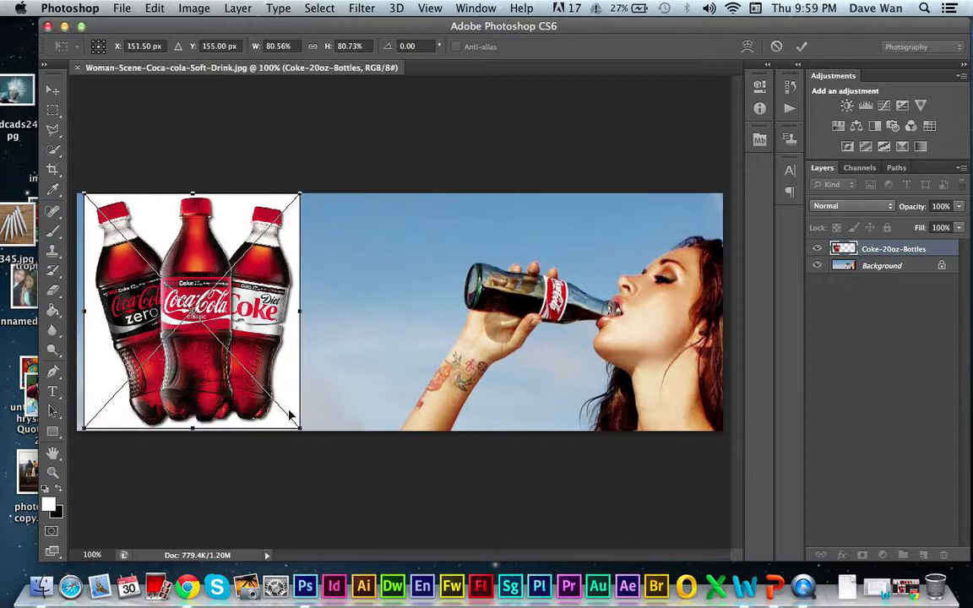
drag(263, 344, 274, 342)
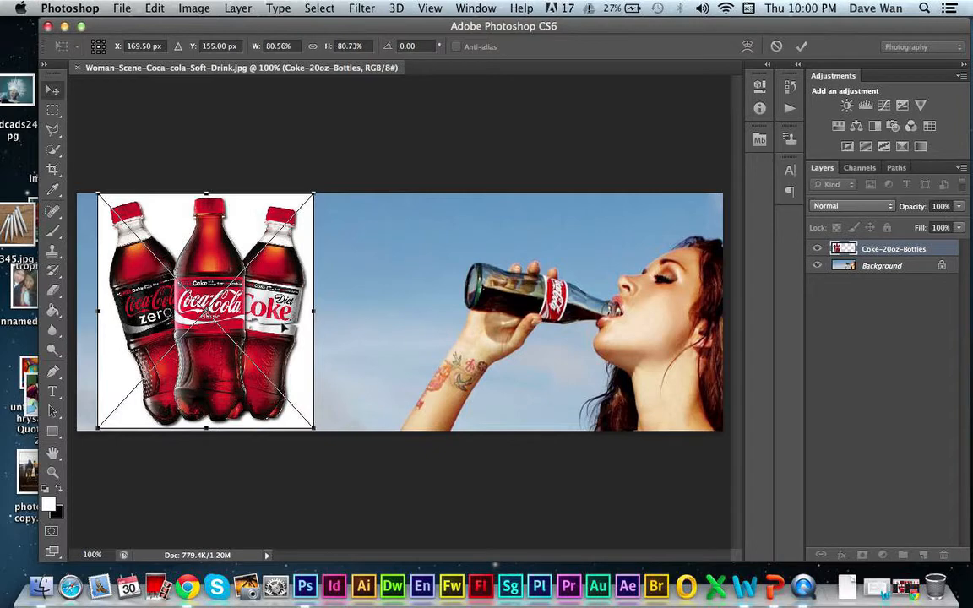
key(Return)
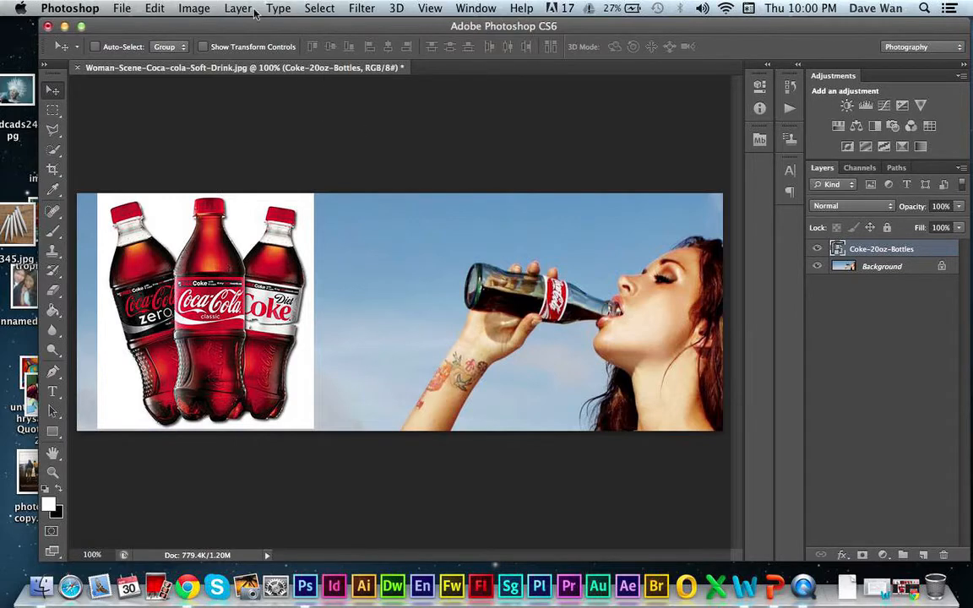
Add a Reveal All layer mask to the Coke-20oz-Bottles layer.
key(super+Tab)
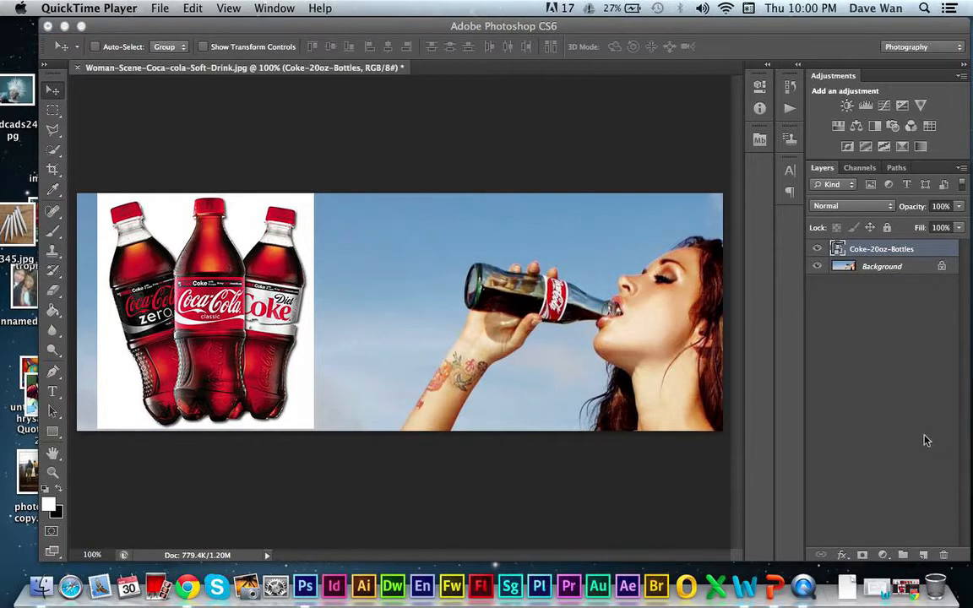
click(107, 30)
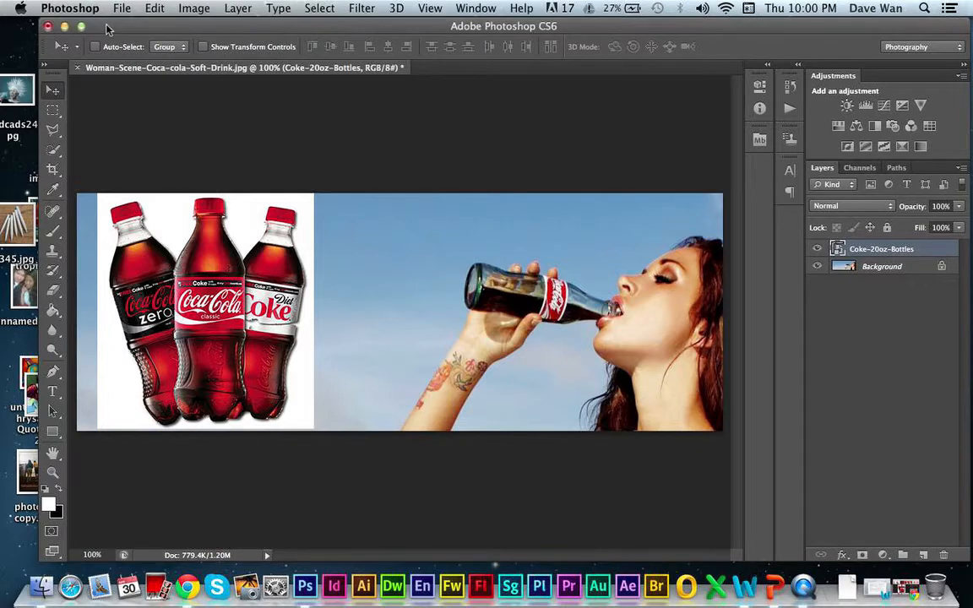
click(234, 9)
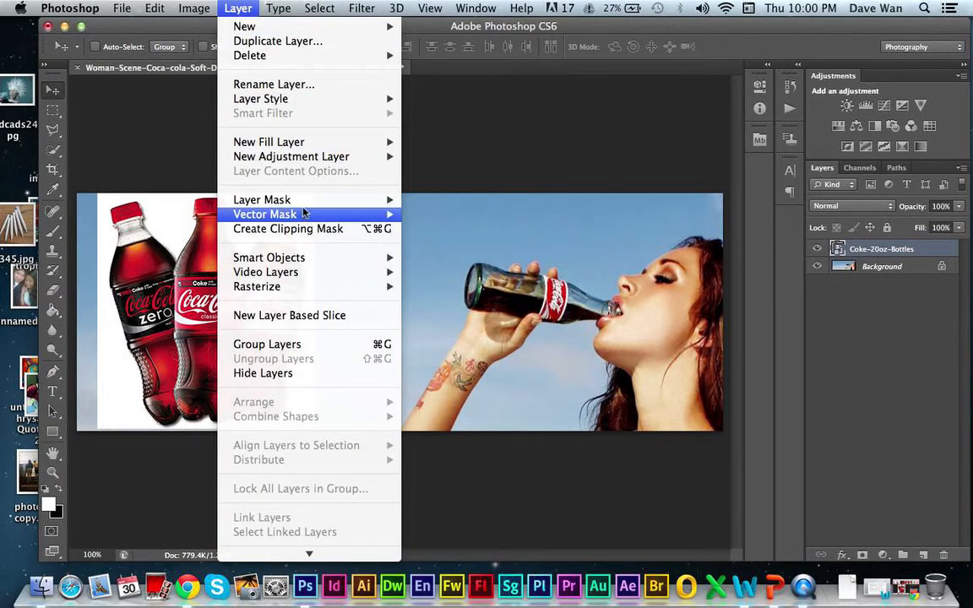
mouse_move(304, 200)
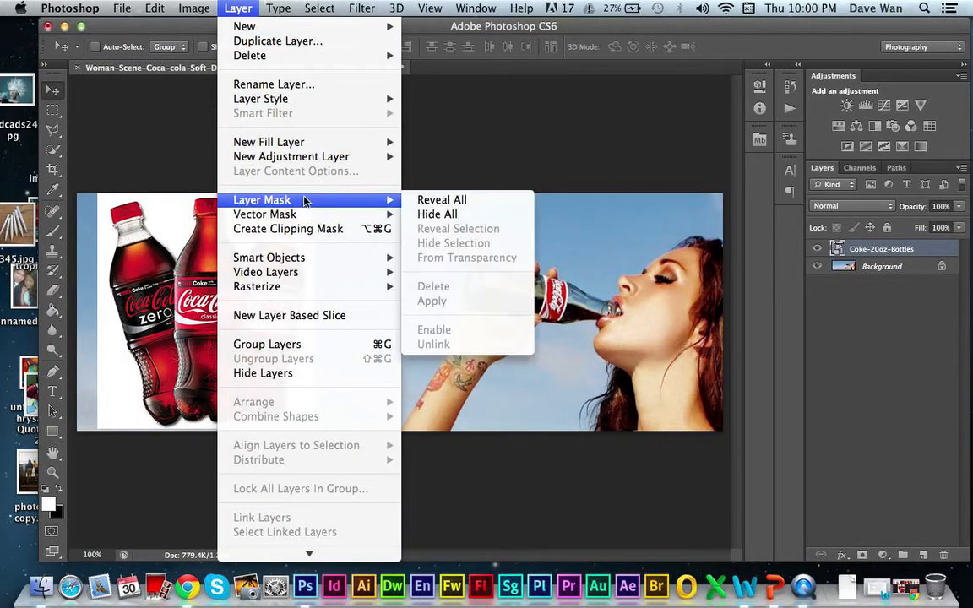
click(462, 207)
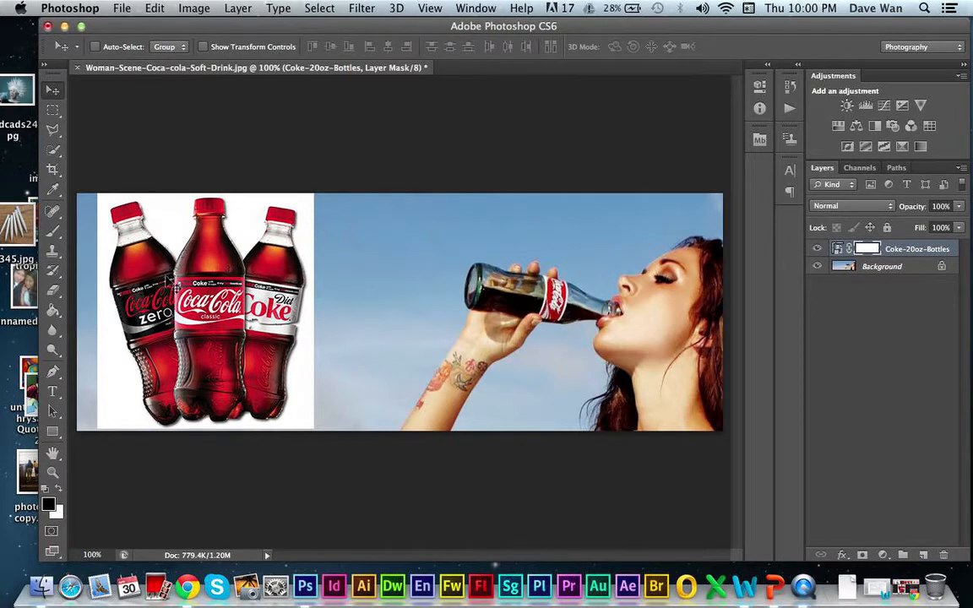
Set up a soft 27 px black brush at 30% opacity and dab the mask over the white background beside the Diet Coke cap.
click(59, 490)
key(super+plus)
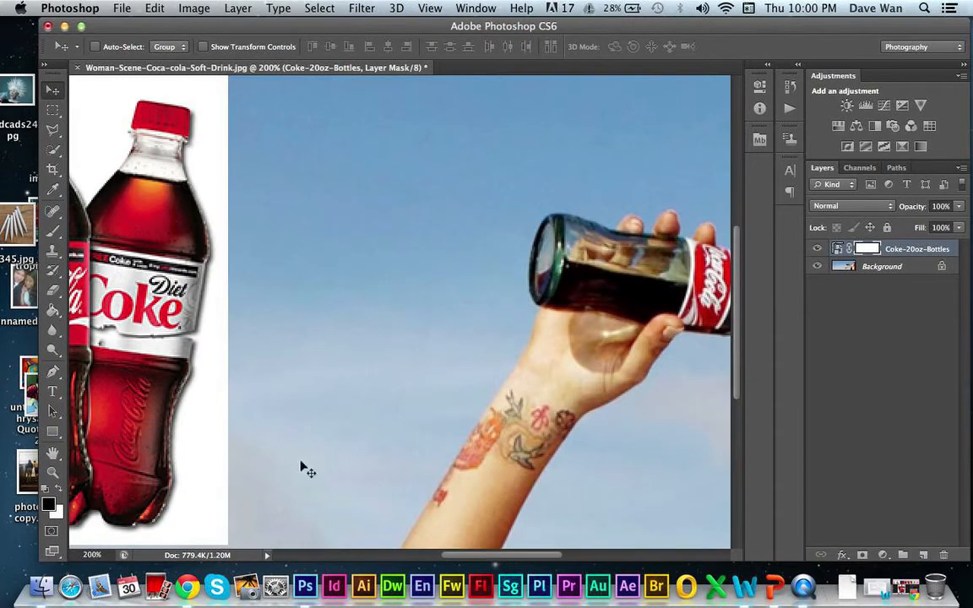
drag(446, 557, 386, 553)
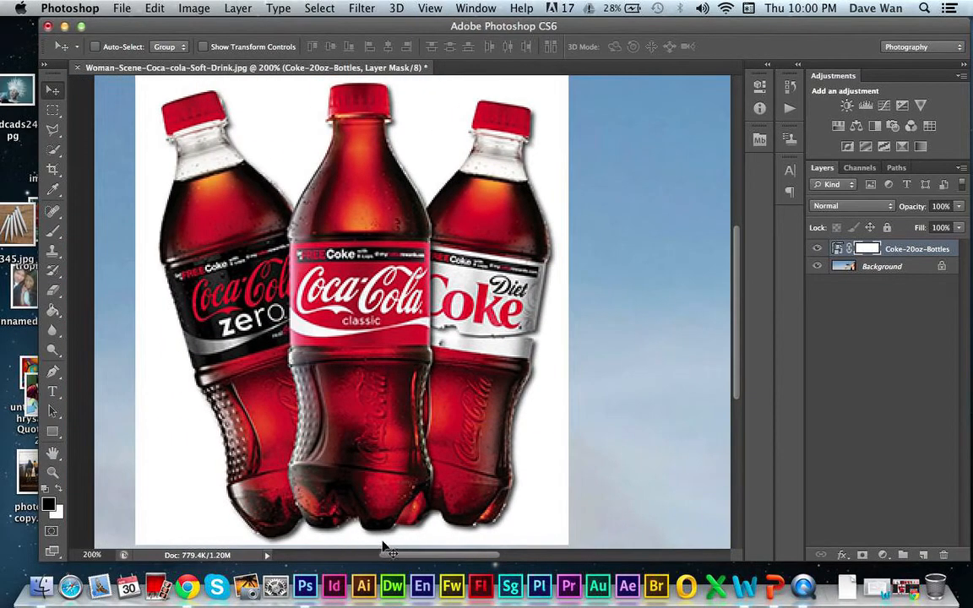
scroll(384, 547, up, 2)
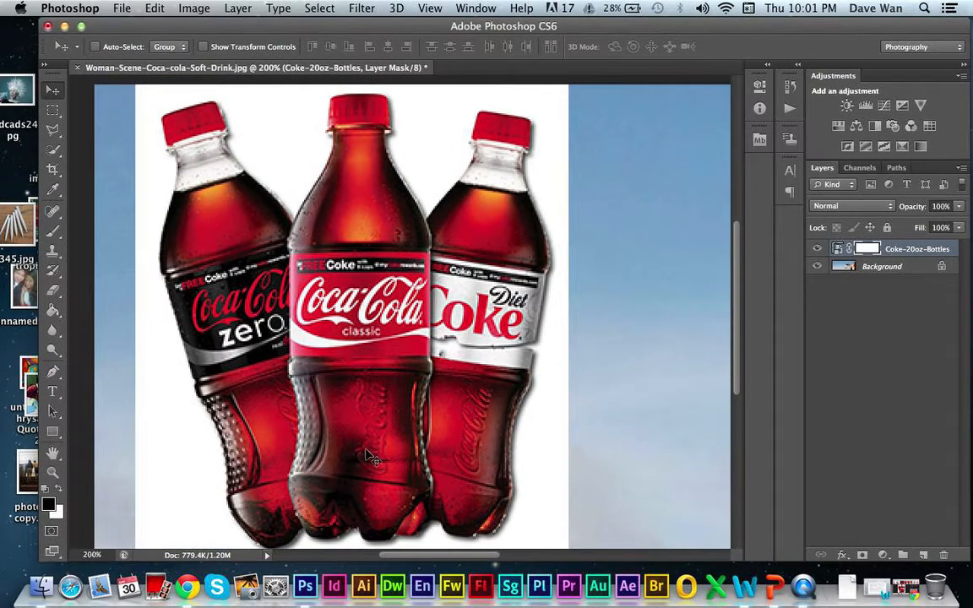
click(52, 229)
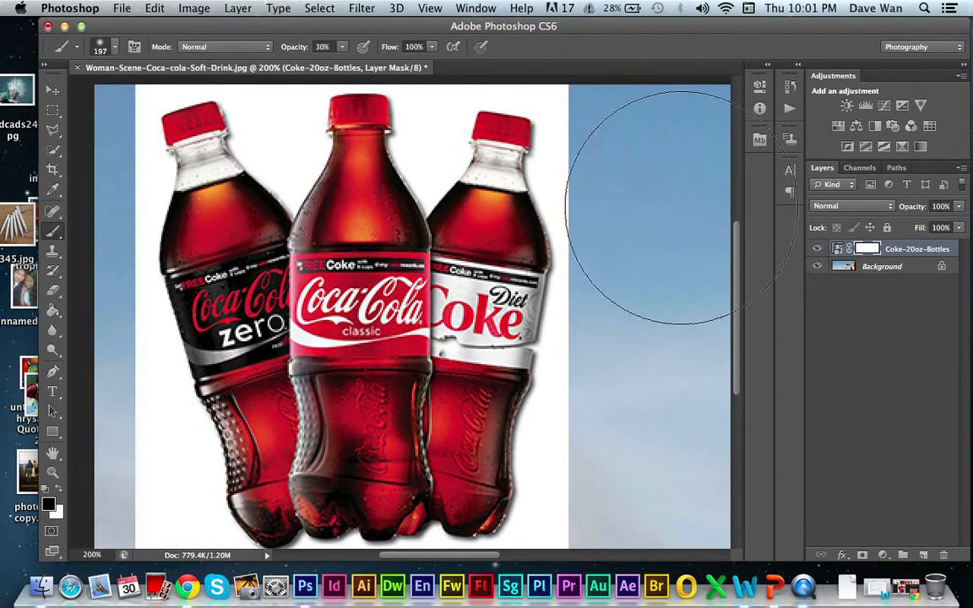
click(116, 49)
click(79, 92)
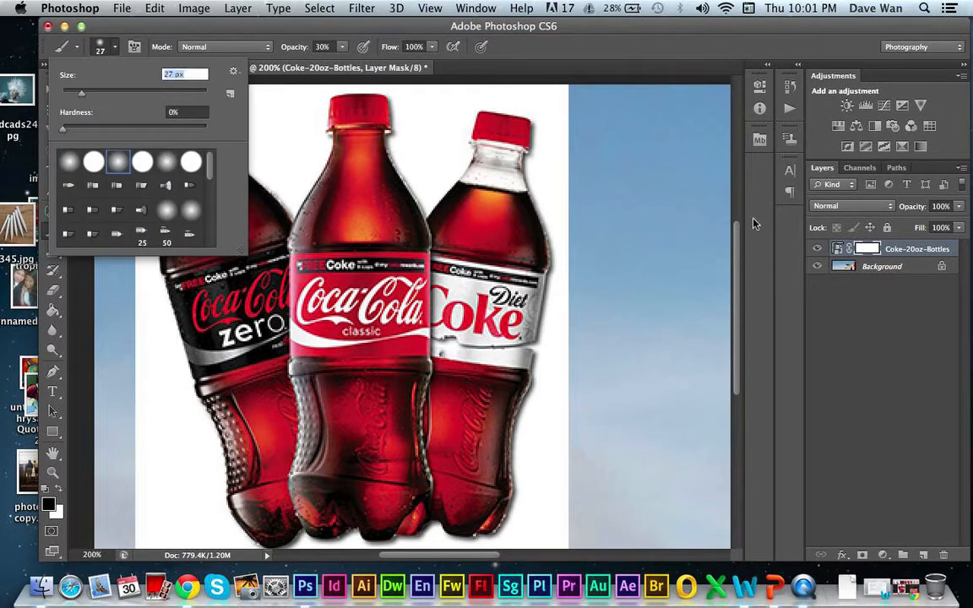
mouse_move(558, 164)
mouse_down()
mouse_move(563, 185)
mouse_move(567, 148)
mouse_move(568, 158)
mouse_up()
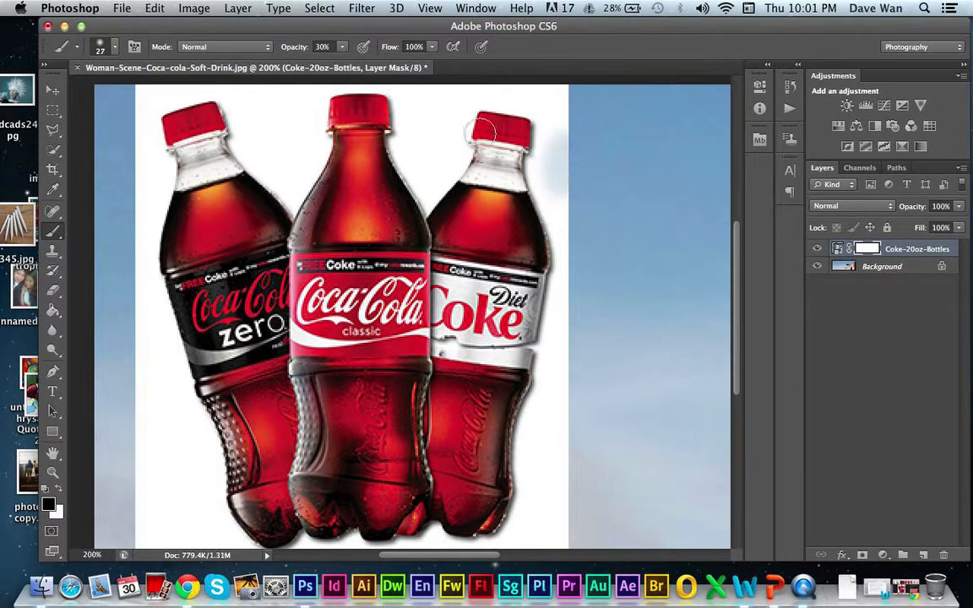
Set the brush opacity to 100% and mask out the white background along the Diet Coke bottle's right side, using black (000000).
click(342, 47)
drag(340, 60, 396, 61)
mouse_move(571, 204)
mouse_down()
mouse_move(576, 141)
mouse_move(566, 172)
mouse_move(562, 128)
mouse_move(555, 149)
mouse_move(548, 122)
mouse_move(550, 167)
mouse_move(540, 174)
mouse_move(578, 242)
mouse_move(567, 173)
mouse_move(575, 207)
mouse_move(545, 184)
mouse_move(574, 265)
mouse_move(541, 167)
mouse_move(554, 132)
mouse_up()
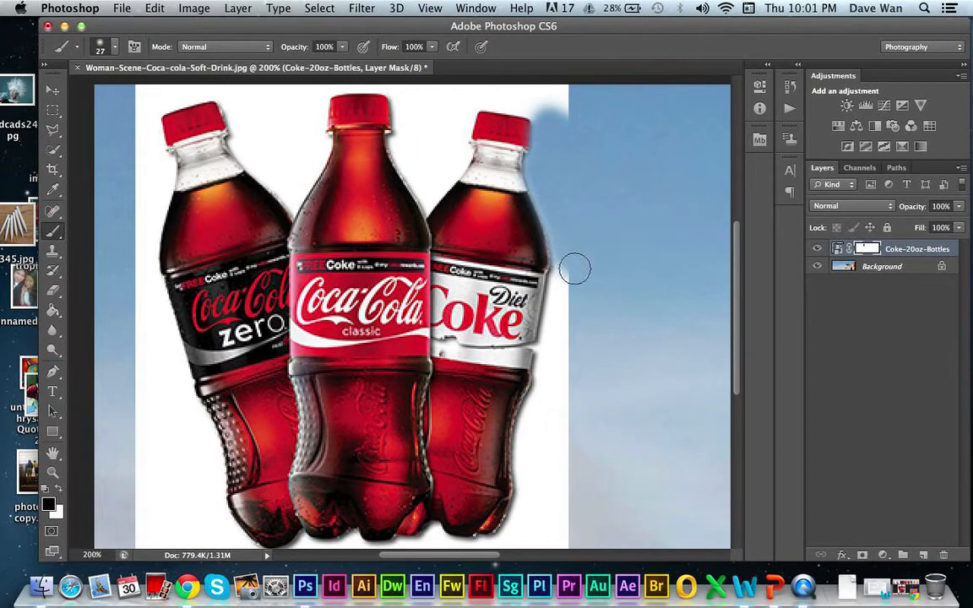
drag(575, 267, 569, 300)
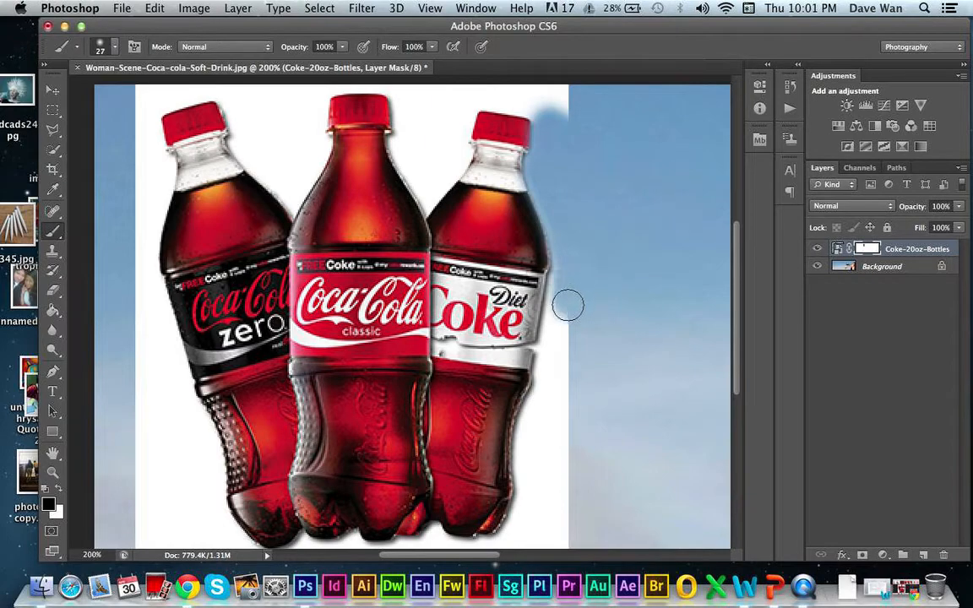
click(48, 504)
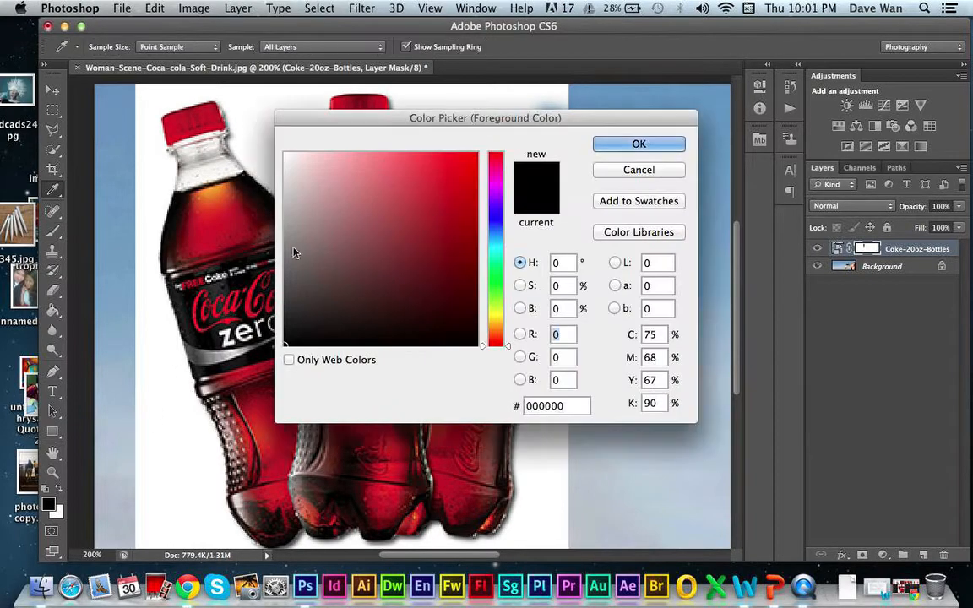
click(624, 148)
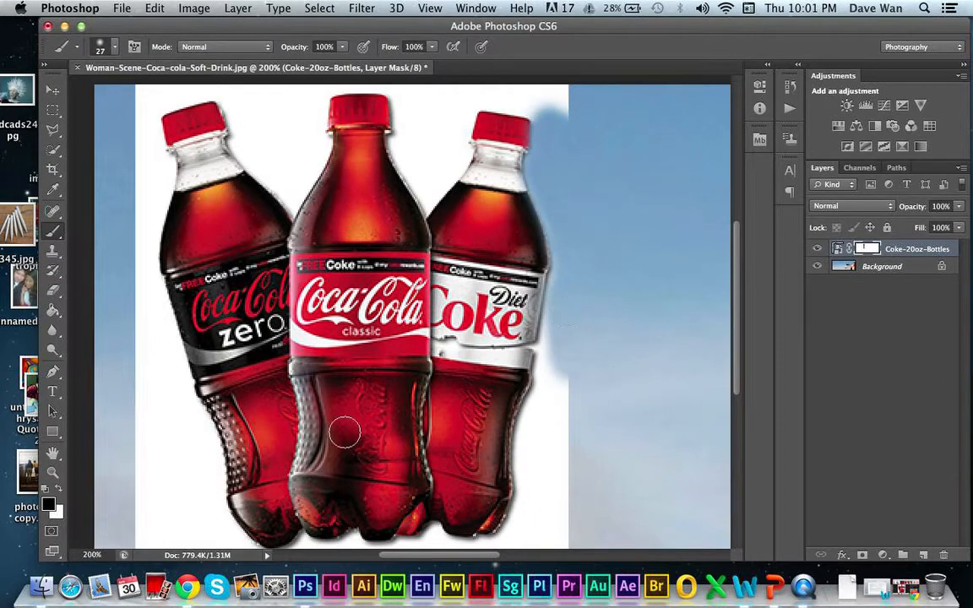
Restore the masked background beside the Diet Coke bottle by painting white, and mask it out again with black.
key(x)
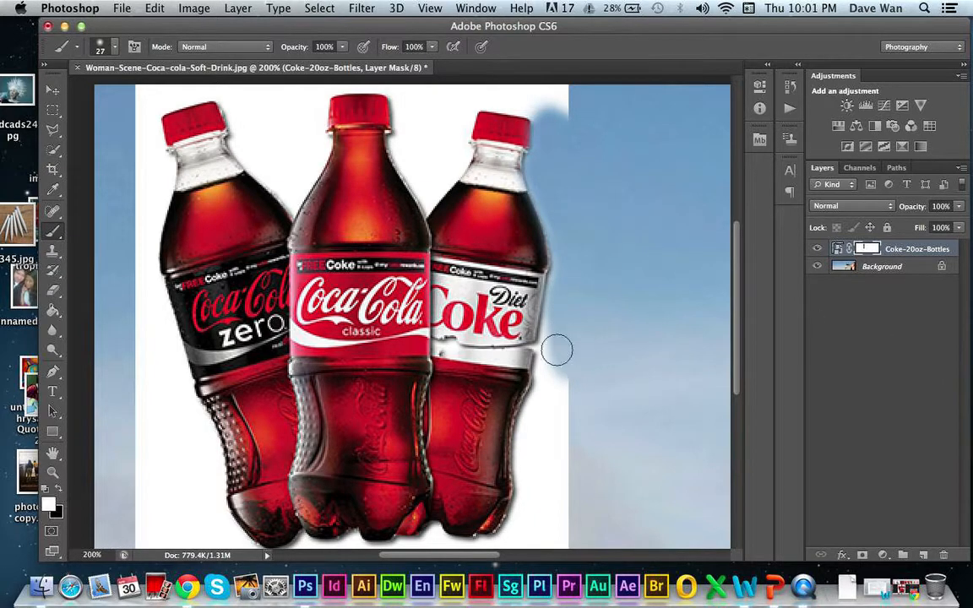
mouse_move(558, 347)
mouse_down()
mouse_move(553, 248)
mouse_move(552, 318)
mouse_move(539, 219)
mouse_move(559, 380)
mouse_move(549, 374)
mouse_move(559, 378)
mouse_move(563, 359)
mouse_move(556, 337)
mouse_move(569, 236)
mouse_move(558, 189)
mouse_move(564, 223)
mouse_up()
key(x)
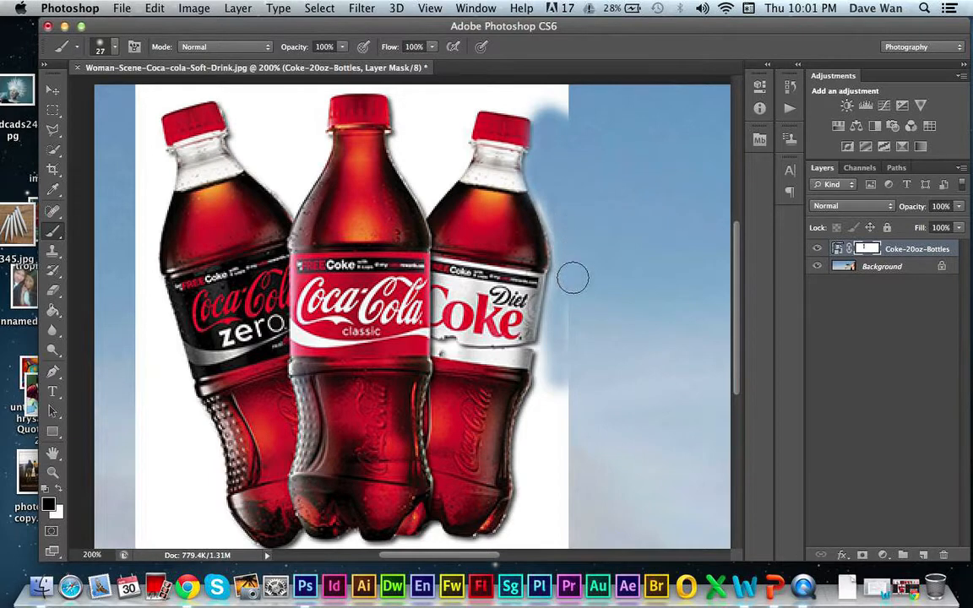
Reselect the bottles layer's mask, paint out more white background beside the Diet Coke bottle's lower half in black, and swap the foreground to white.
click(840, 249)
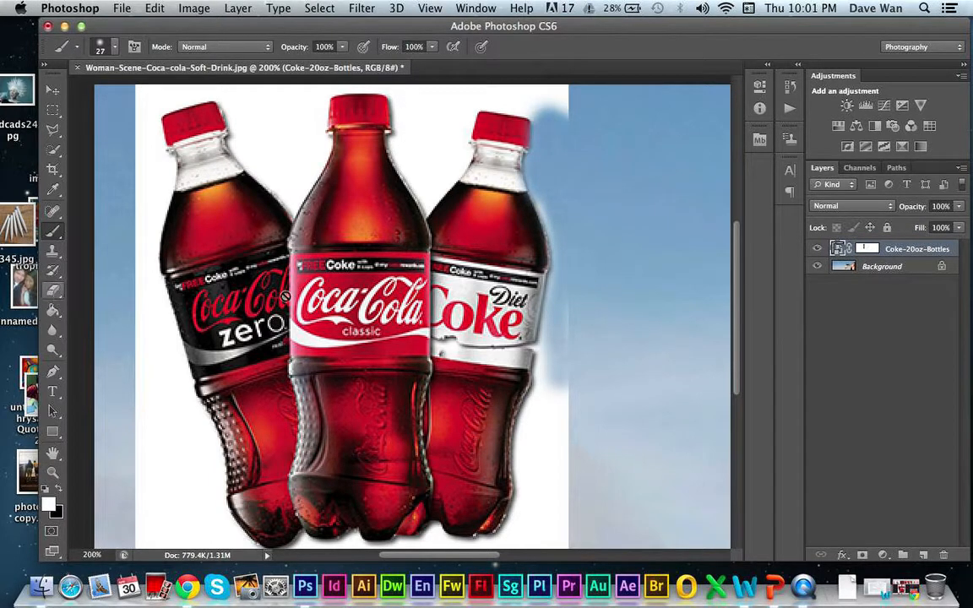
click(867, 249)
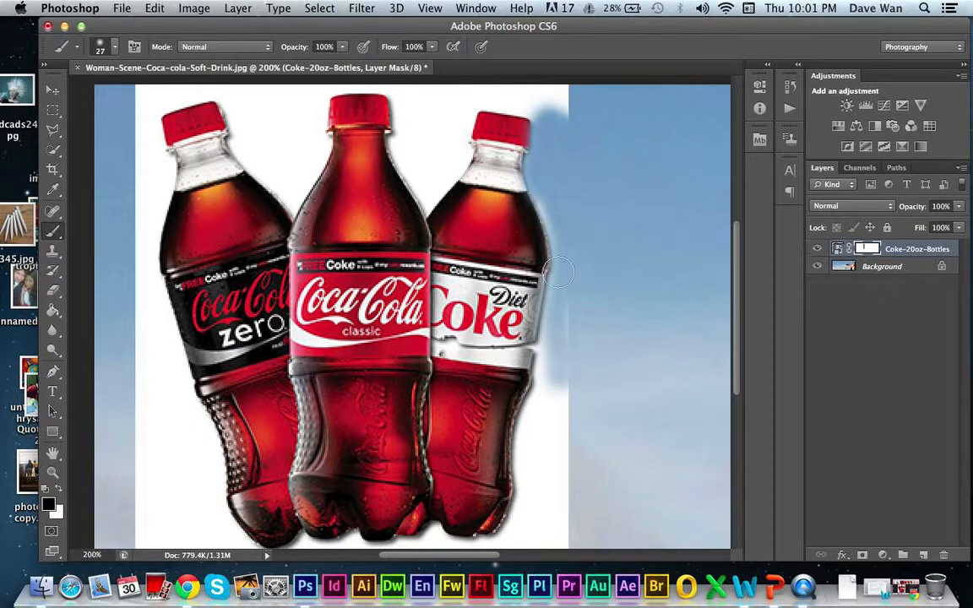
mouse_move(568, 420)
mouse_down()
mouse_move(552, 389)
mouse_move(552, 344)
mouse_move(553, 370)
mouse_move(579, 306)
mouse_up()
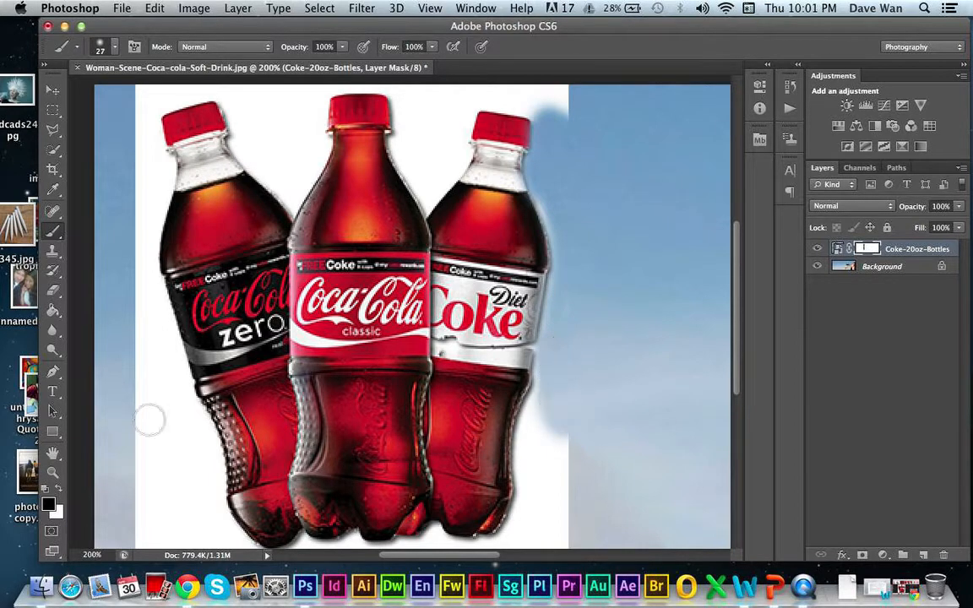
click(59, 493)
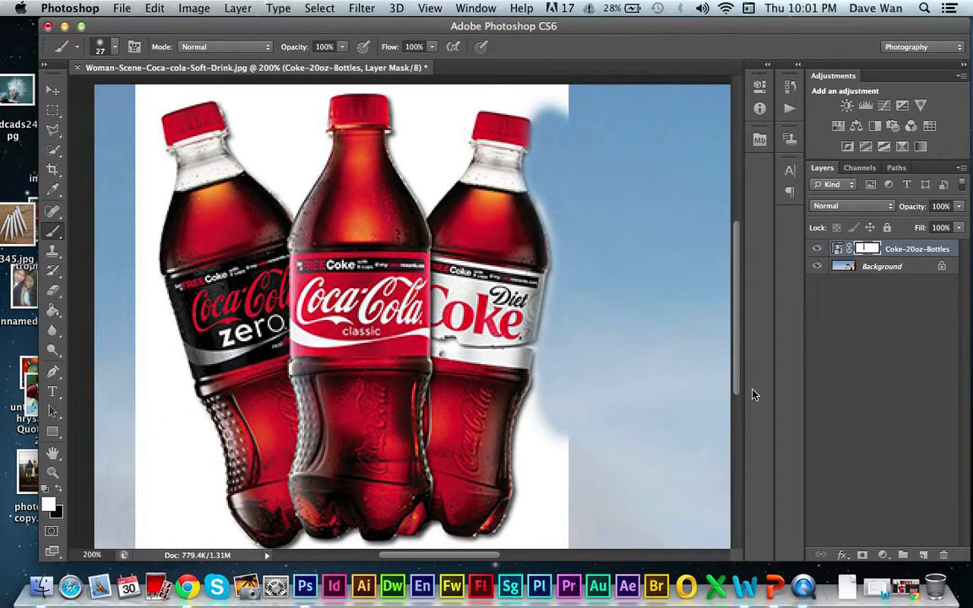
Paint white on the mask to bring back the background beside the Diet Coke label, and hide it again with black.
drag(545, 264, 543, 386)
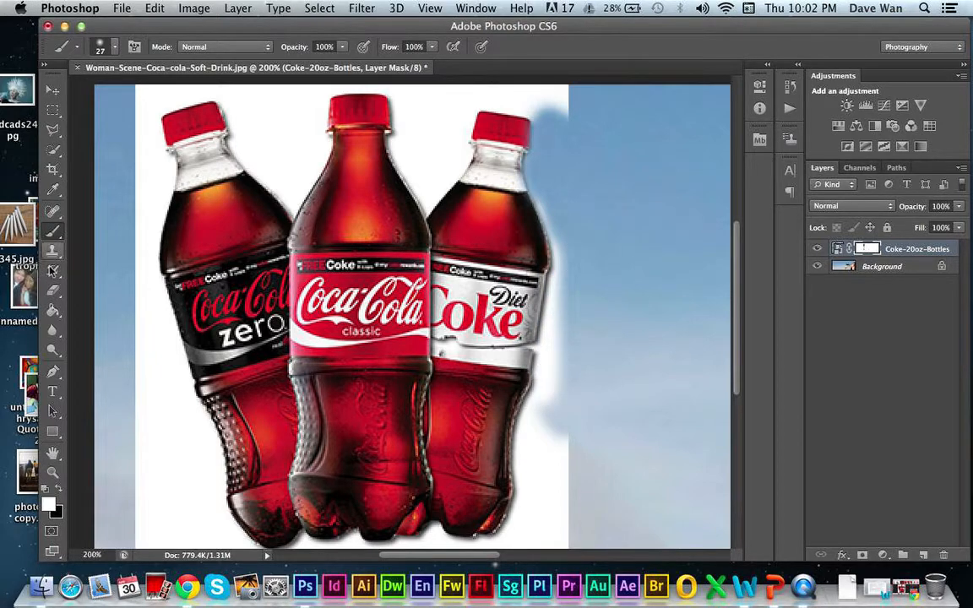
click(58, 492)
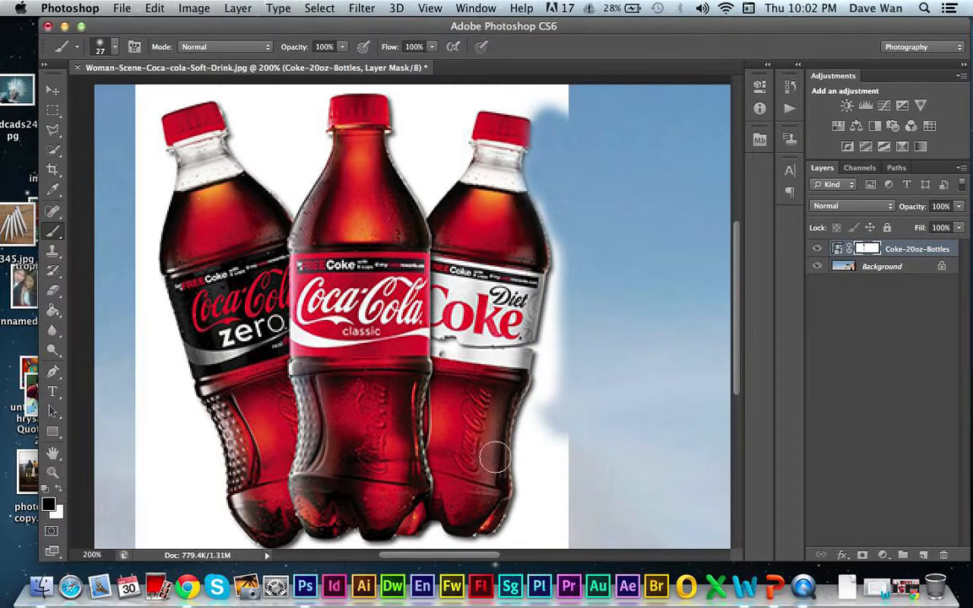
drag(546, 389, 566, 256)
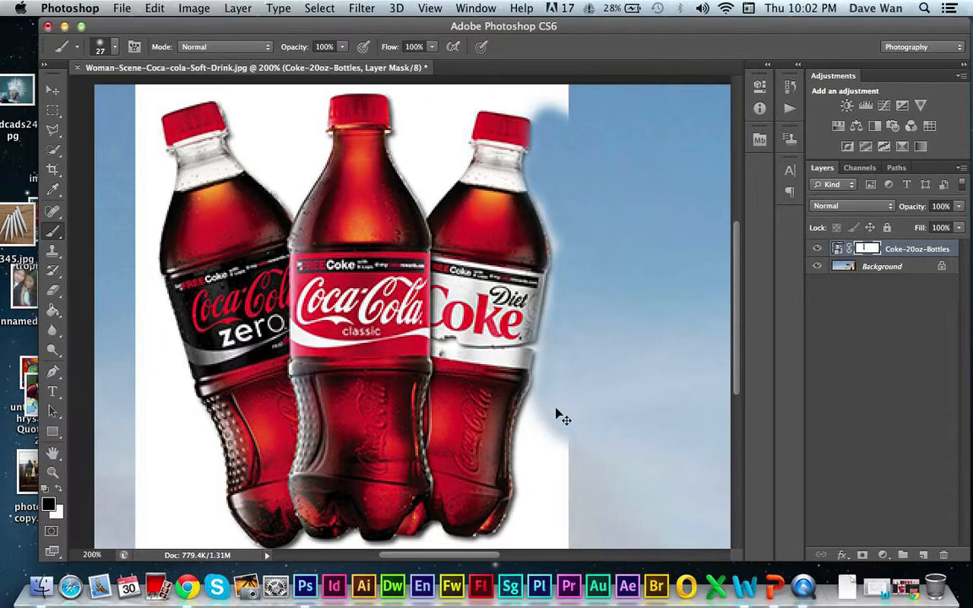
Set up the Polygonal Lasso tool with a 2 px feather, and make white the foreground and black the background colour.
key(super+0)
key(super+equal)
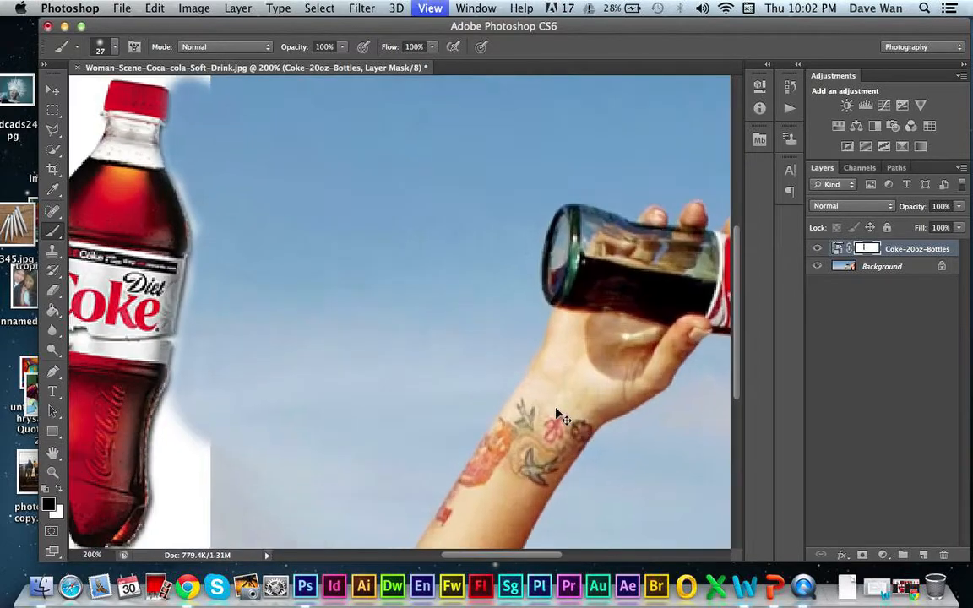
key(super+equal)
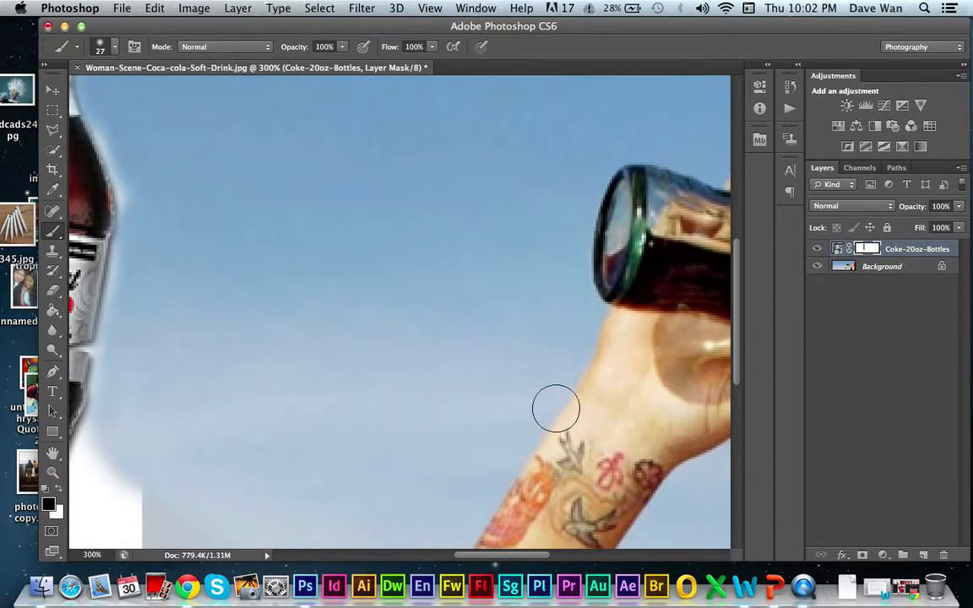
click(52, 456)
drag(94, 454, 552, 404)
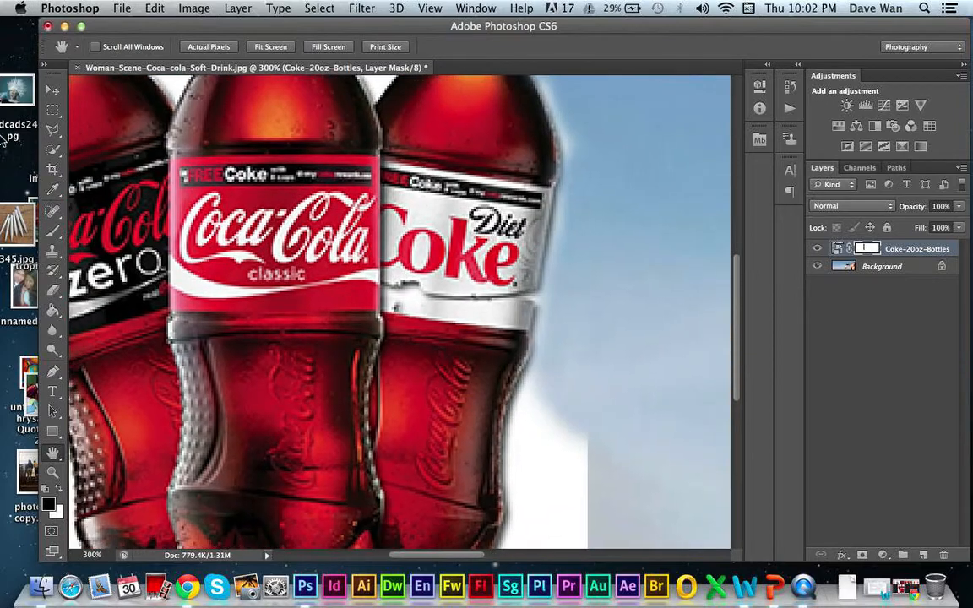
click(52, 130)
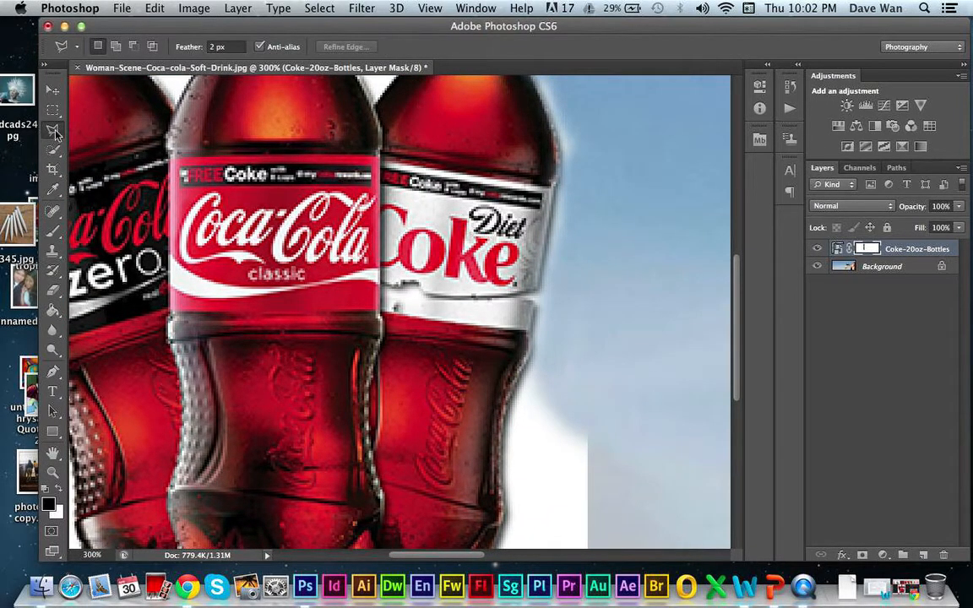
click(230, 48)
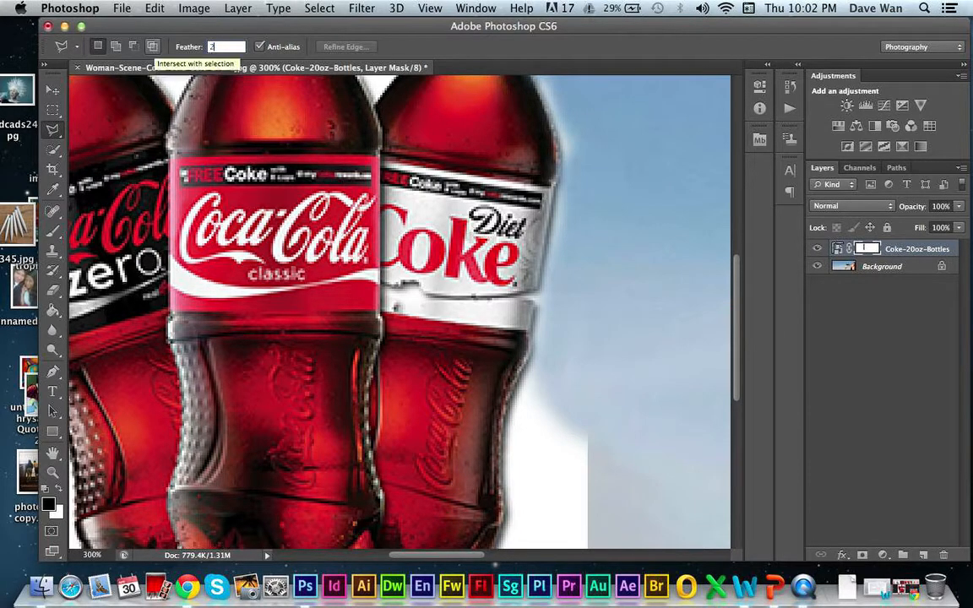
key(Return)
key(super+1)
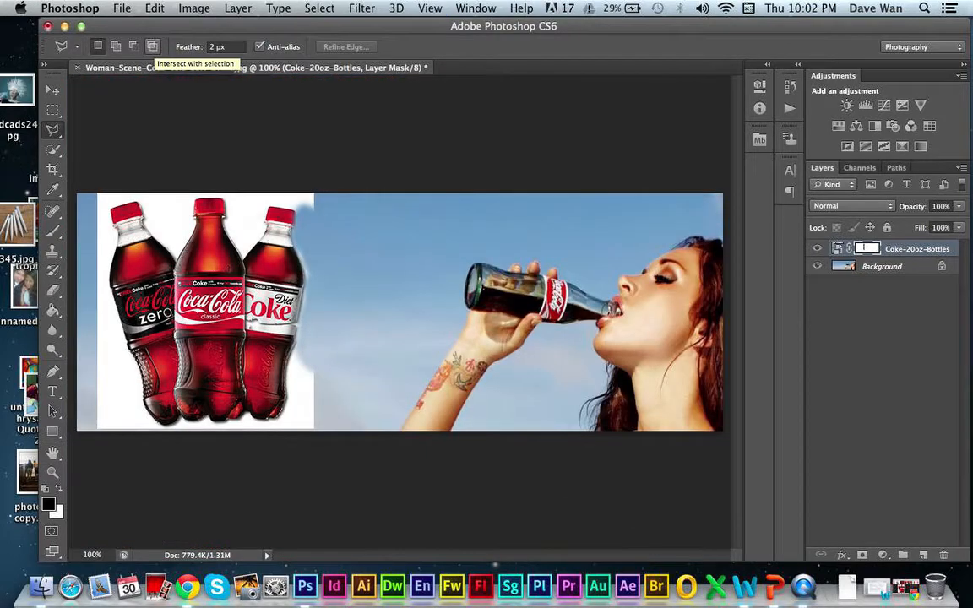
key(super+equal)
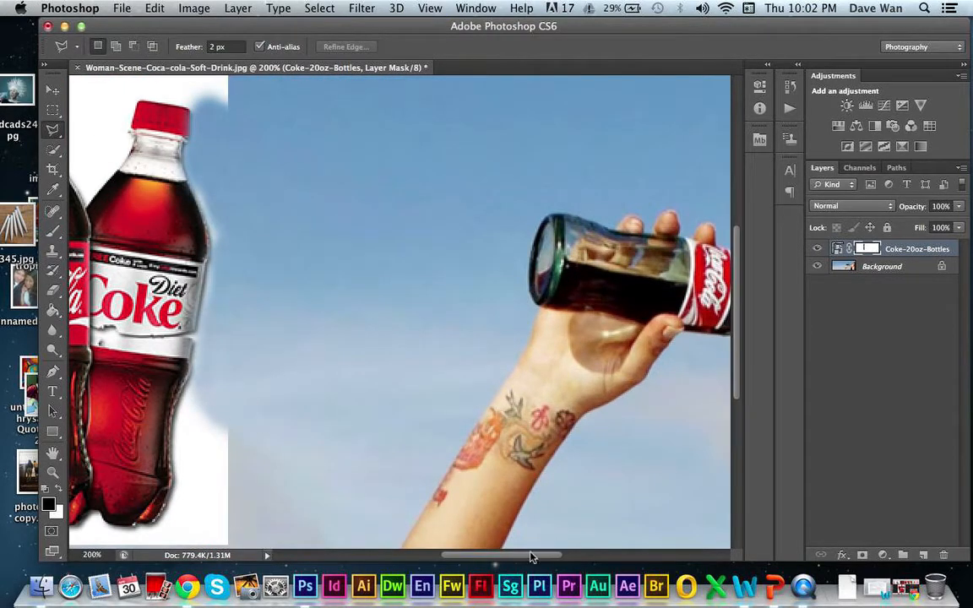
drag(532, 557, 482, 558)
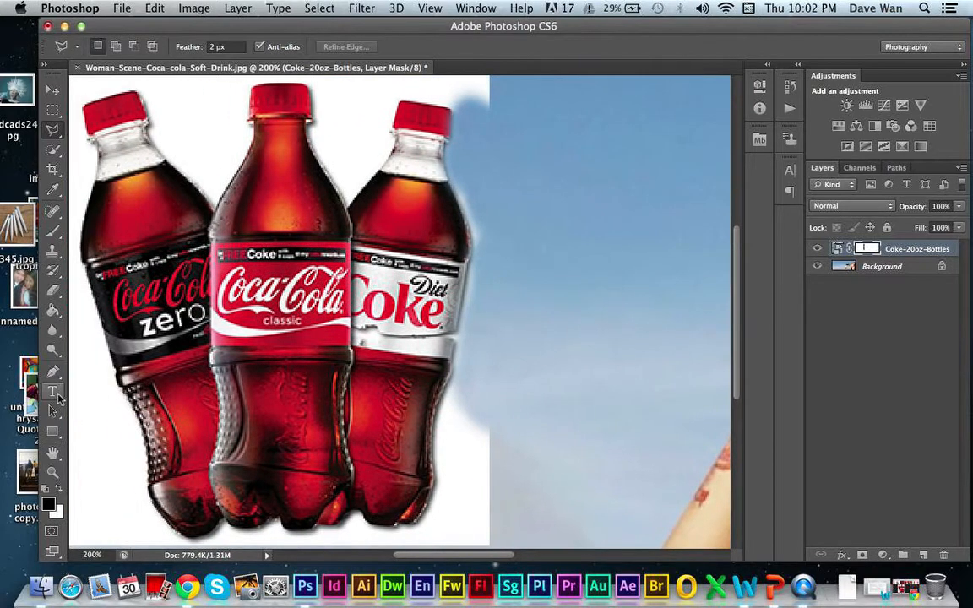
click(57, 489)
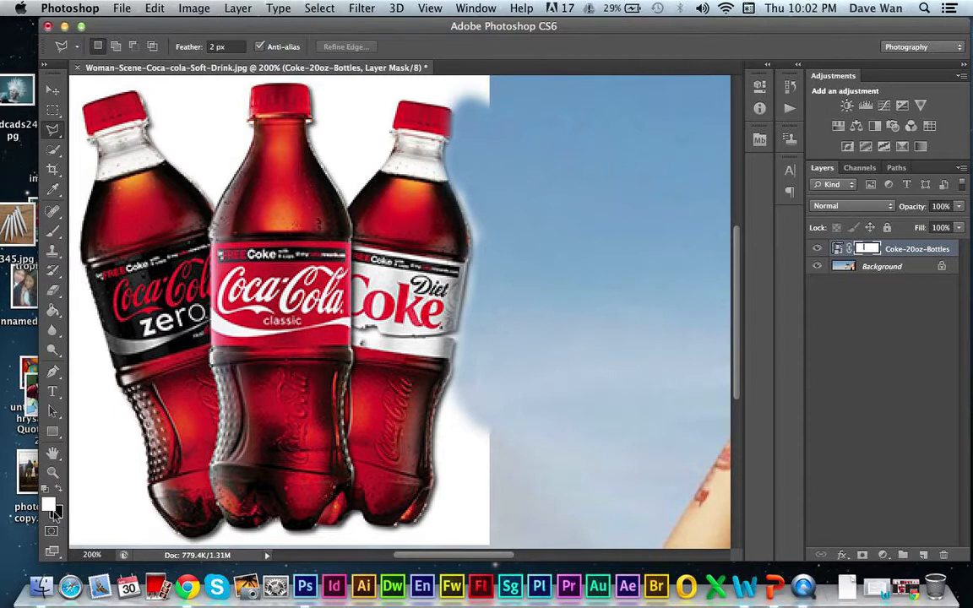
Outline the white area above and right of the Diet Coke cap, clear it to black on the mask, and deselect.
scroll(538, 330, up, 1)
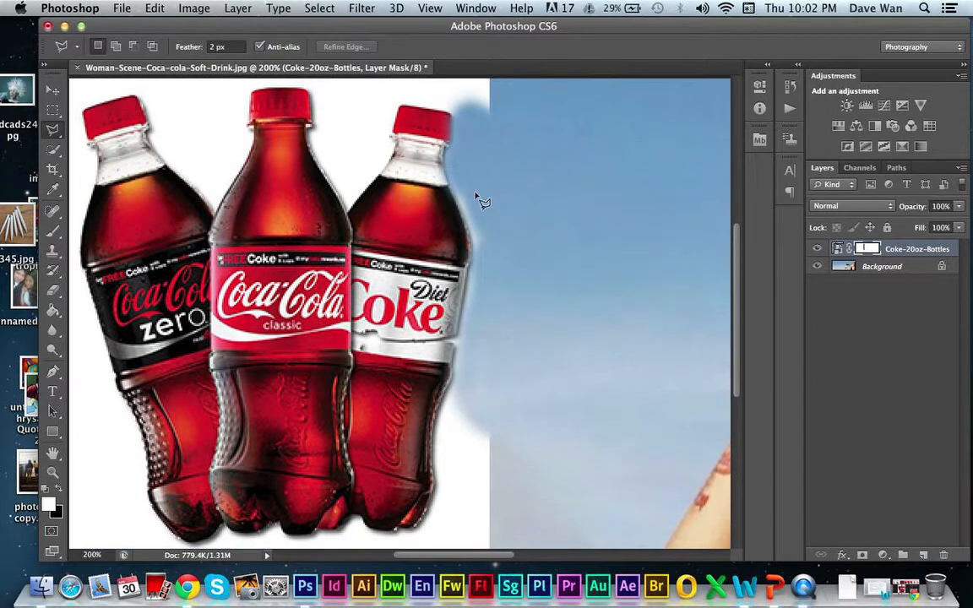
scroll(453, 108, up, 2)
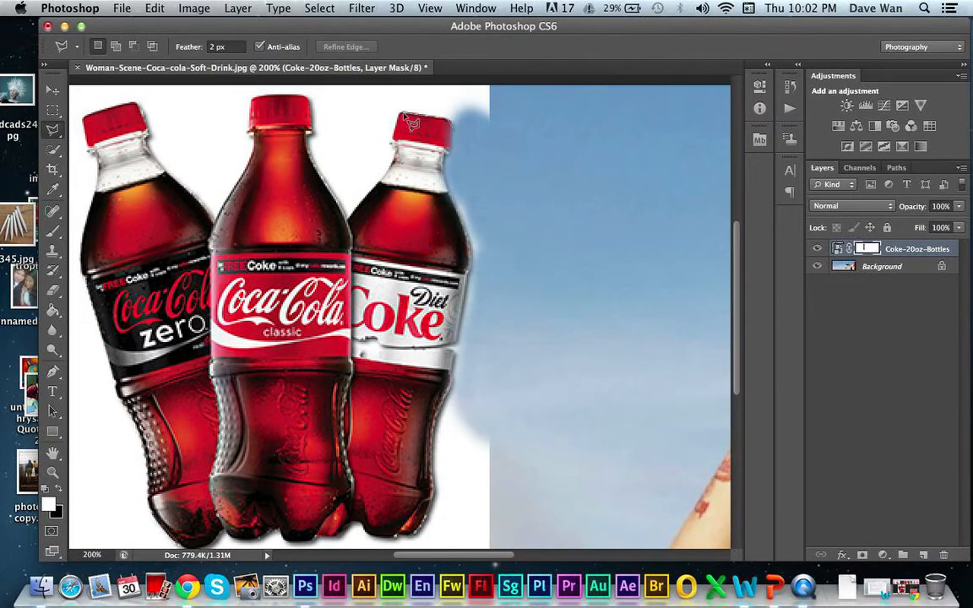
click(370, 110)
click(362, 81)
click(547, 83)
click(555, 155)
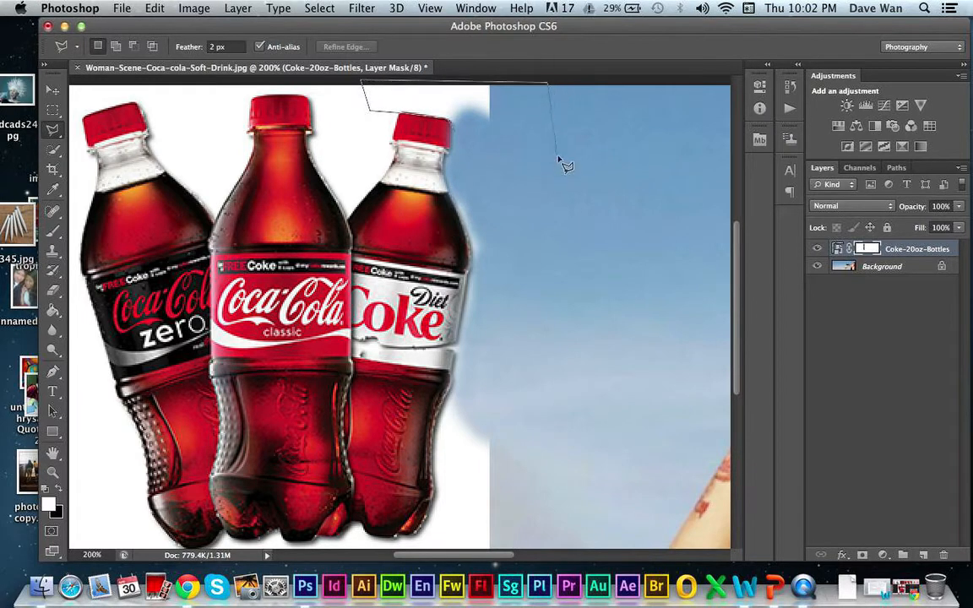
double_click(457, 135)
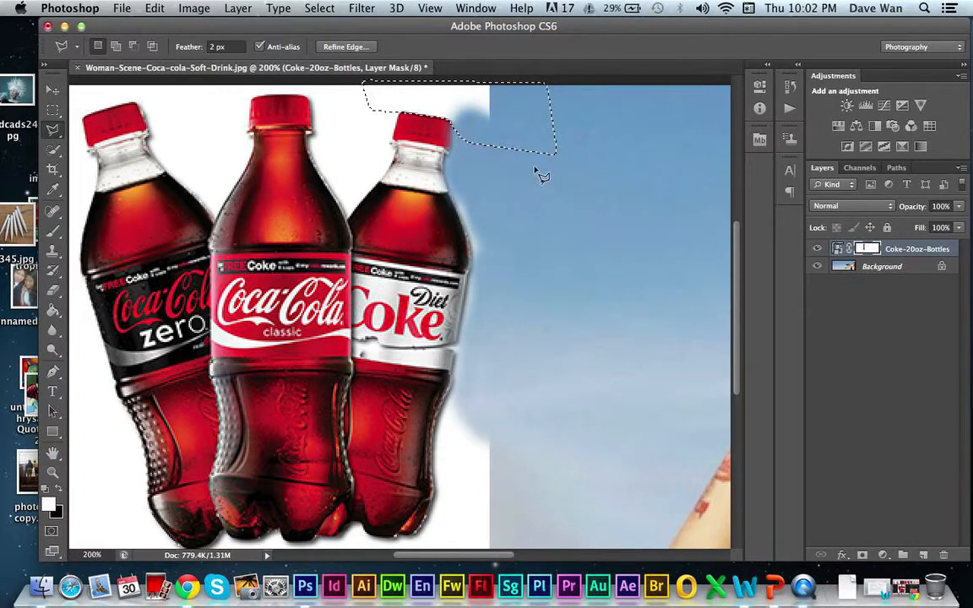
key(Delete)
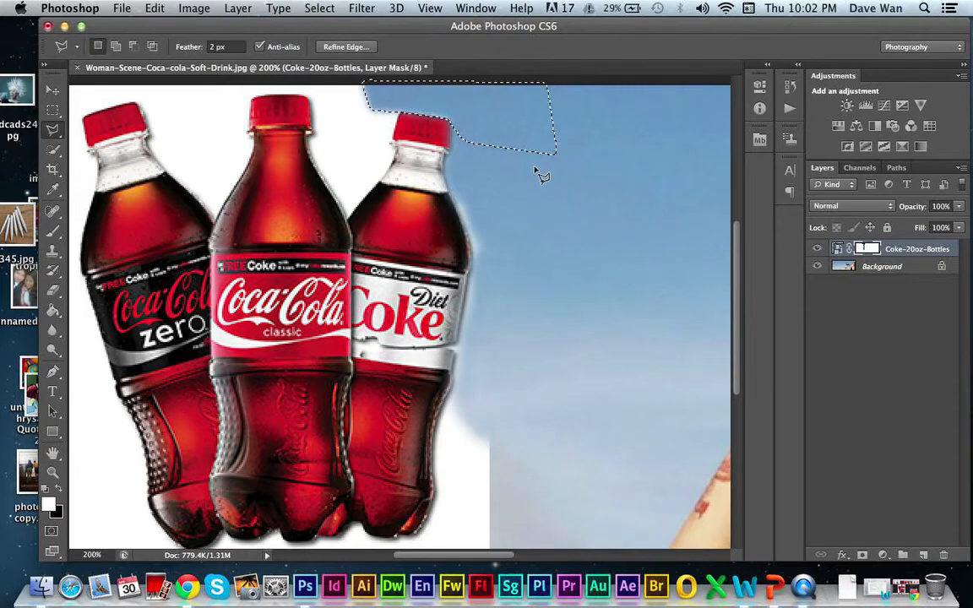
key(super+d)
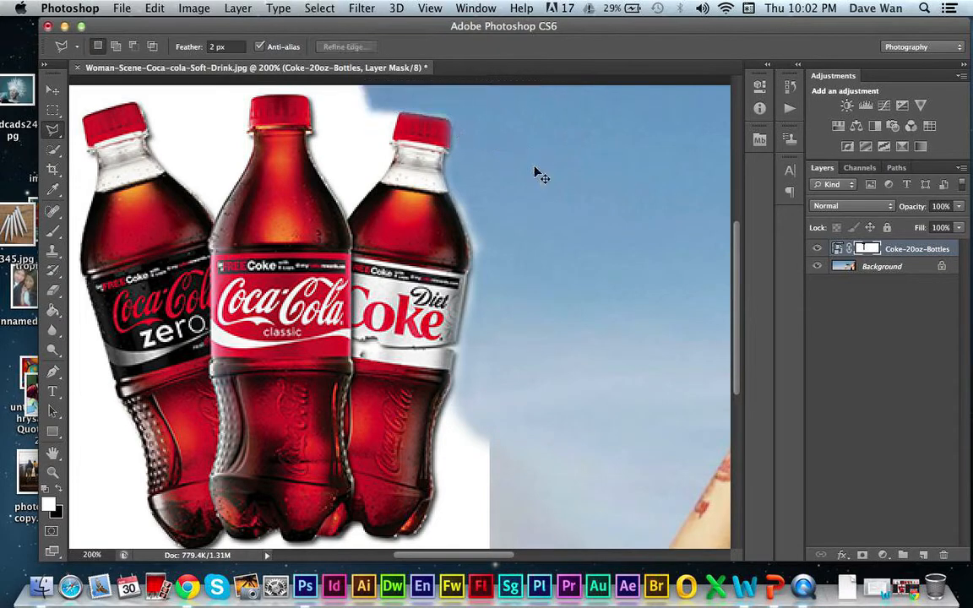
Outline the white gap between the classic and Diet Coke bottle necks, clear it to black on the mask, and deselect.
click(309, 86)
click(349, 223)
click(400, 112)
click(387, 82)
click(314, 95)
click(314, 95)
key(Delete)
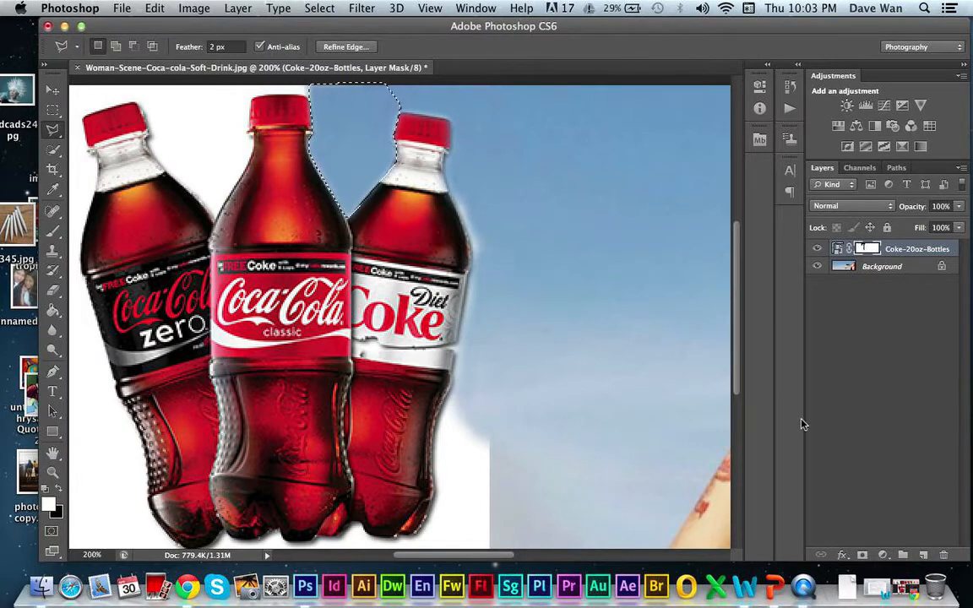
key(super+d)
Outline the background along the Diet Coke bottle's right edge from neck to base, clear it to black on the mask, and deselect.
key(super+minus)
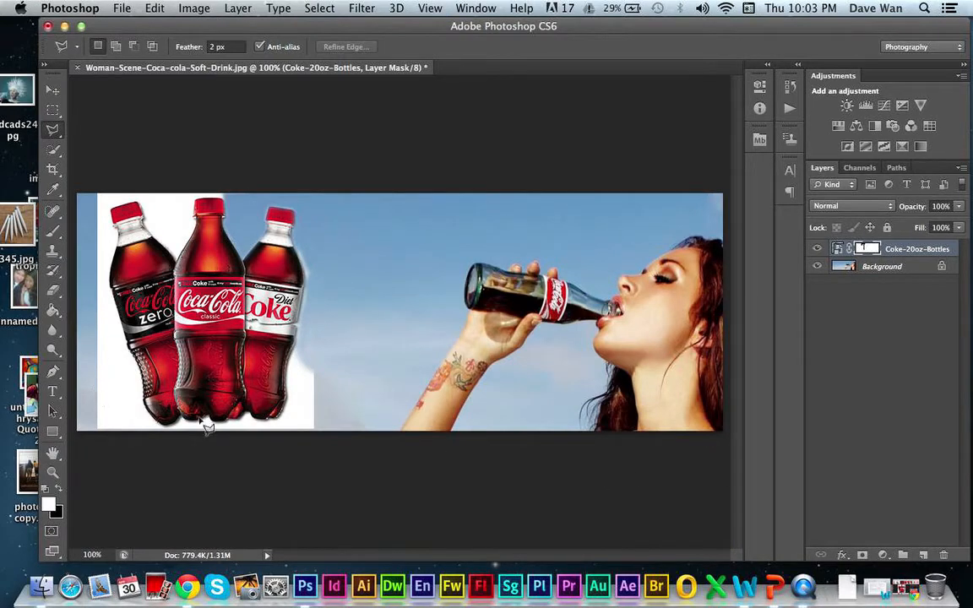
click(270, 435)
super+click(308, 263)
super+click(308, 262)
super+click(308, 263)
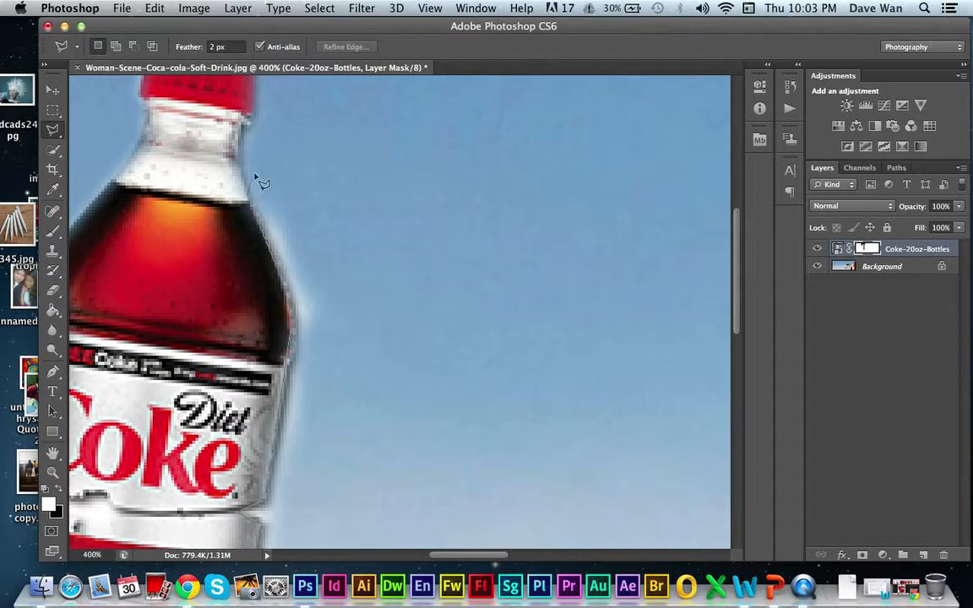
click(284, 121)
click(488, 246)
alt+super+click(492, 271)
alt+super+click(493, 271)
alt+super+click(492, 271)
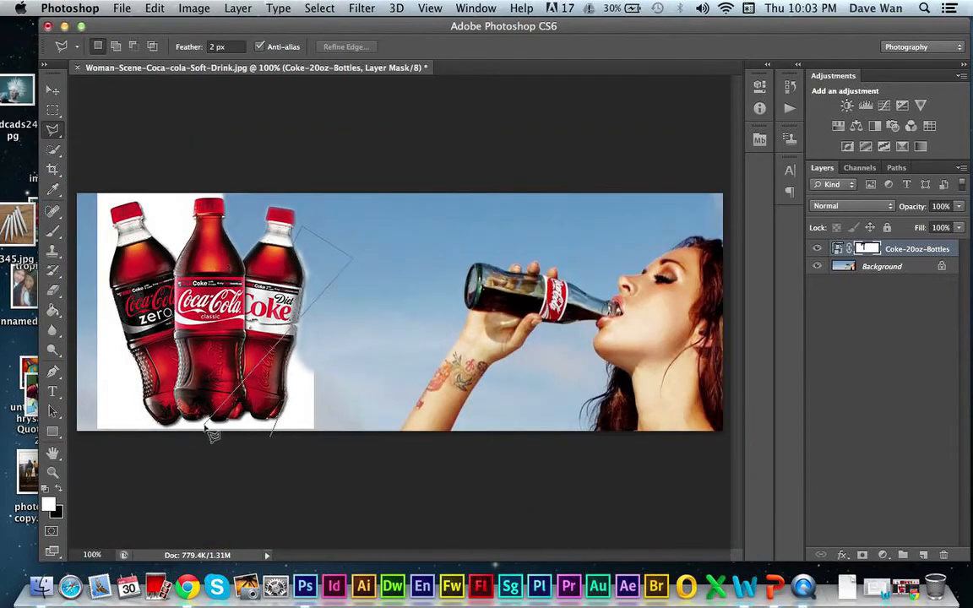
click(332, 438)
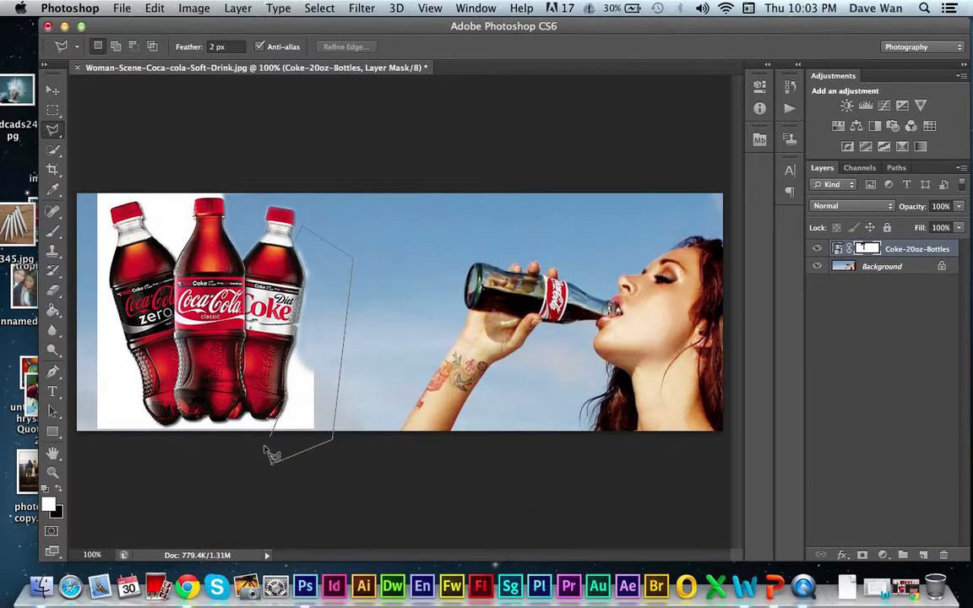
double_click(276, 450)
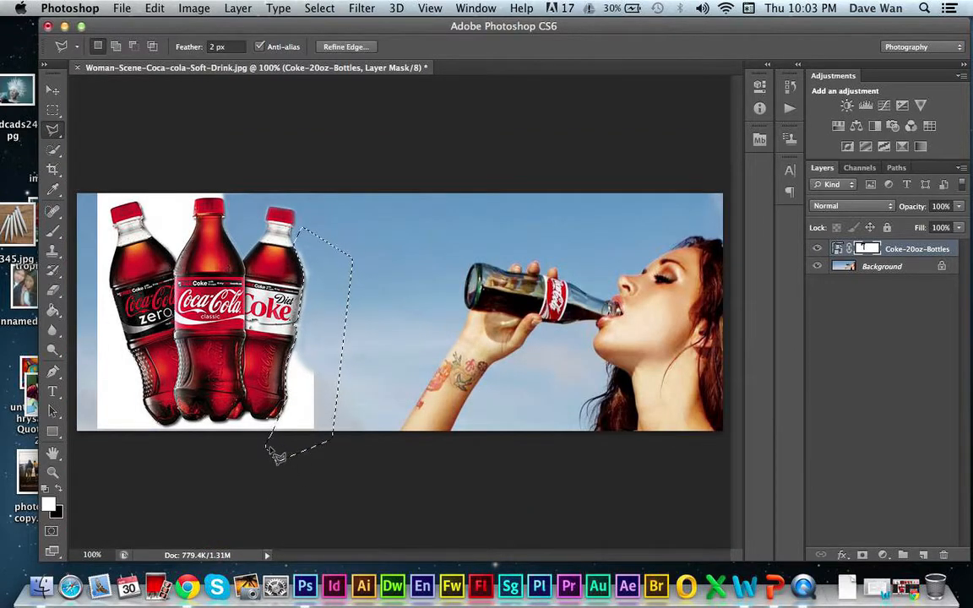
key(Delete)
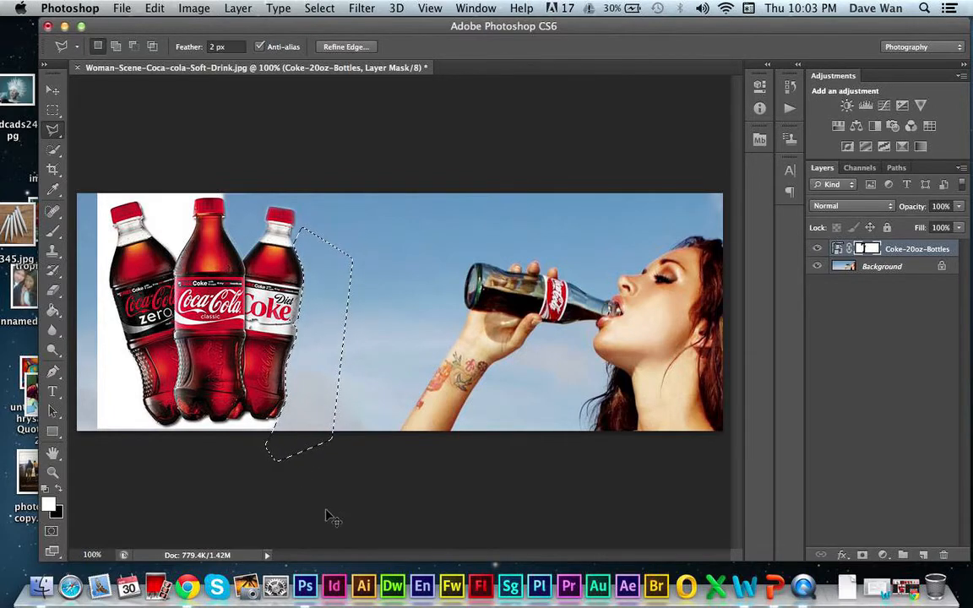
key(super+d)
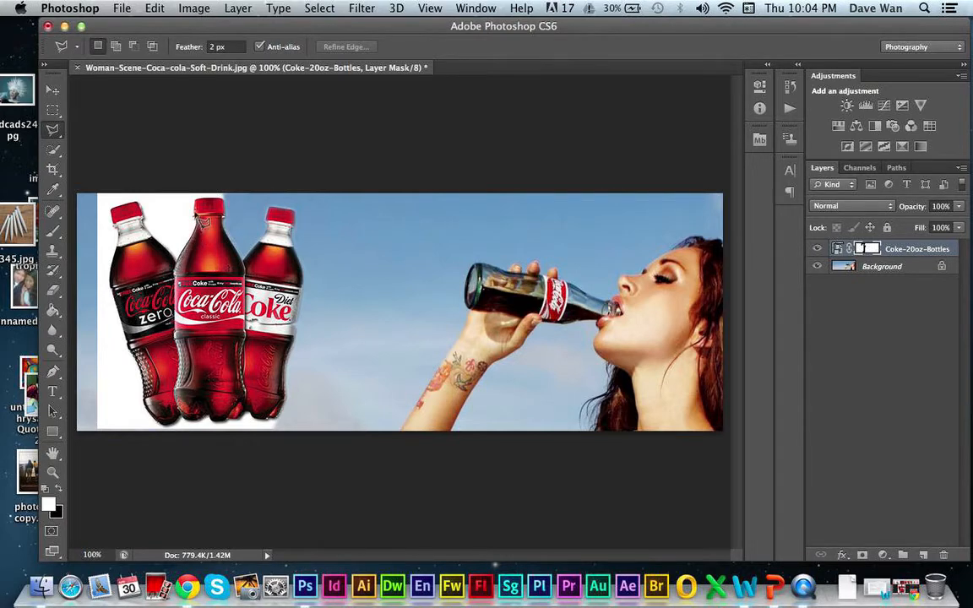
Outline the white gap between the Coke Zero and classic bottle necks, clear it to black on the mask, and deselect.
click(234, 193)
click(234, 166)
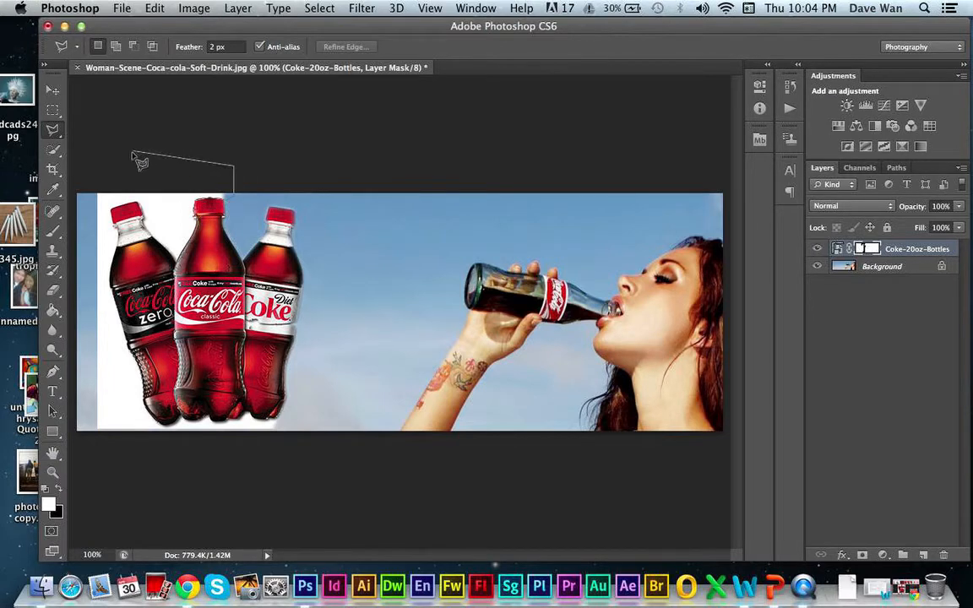
click(135, 152)
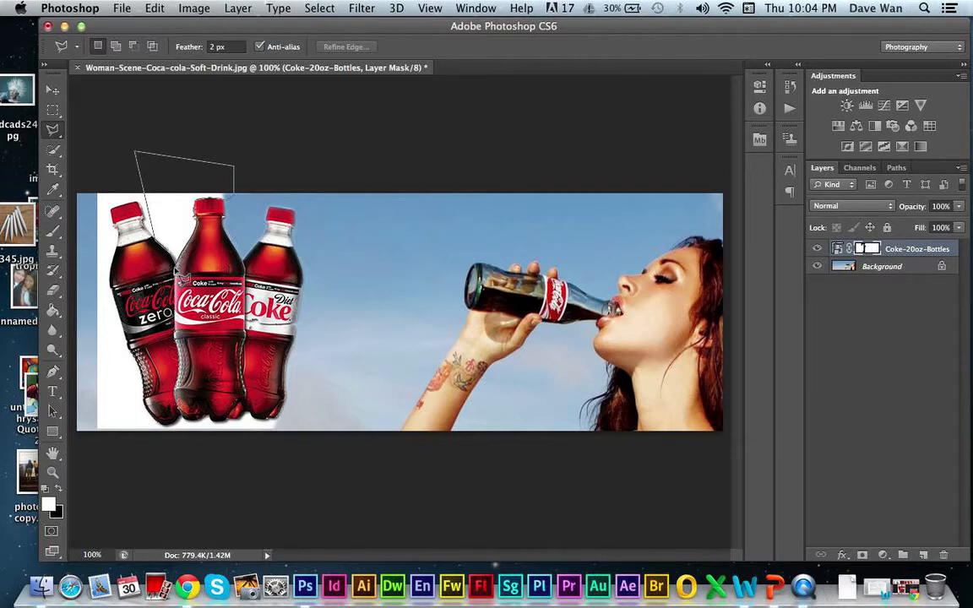
click(175, 270)
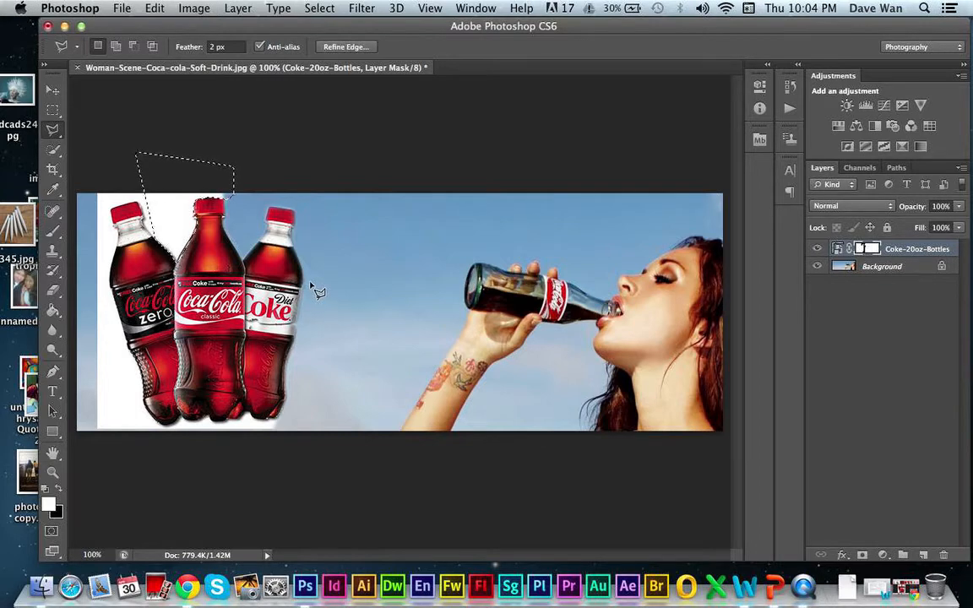
key(Delete)
key(ctrl+d)
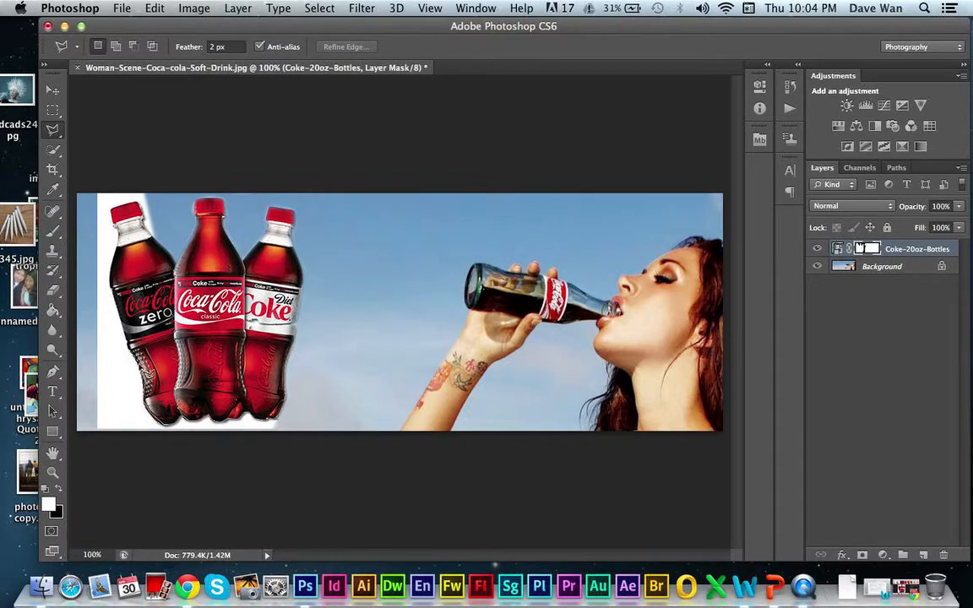
Outline the background left of the Coke Zero bottle's lower half and beneath all three bottles, clear it on the mask, and deselect.
click(94, 335)
click(81, 436)
click(125, 466)
click(354, 448)
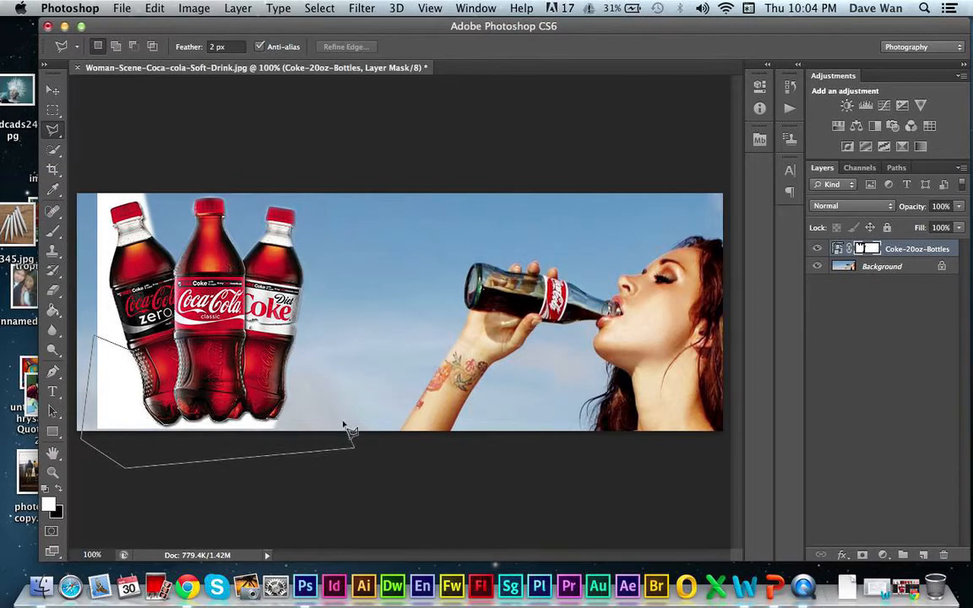
click(321, 403)
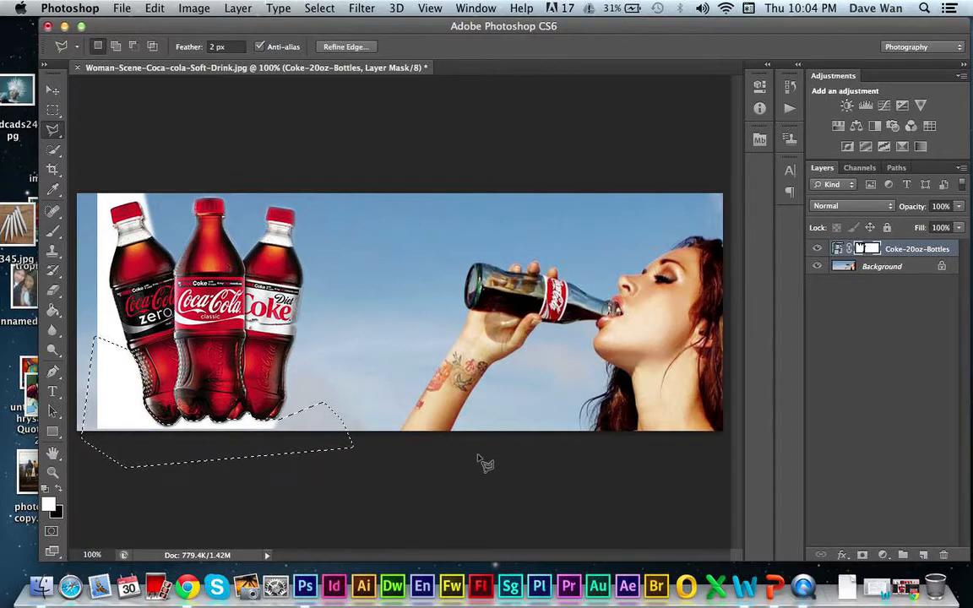
key(BackSpace)
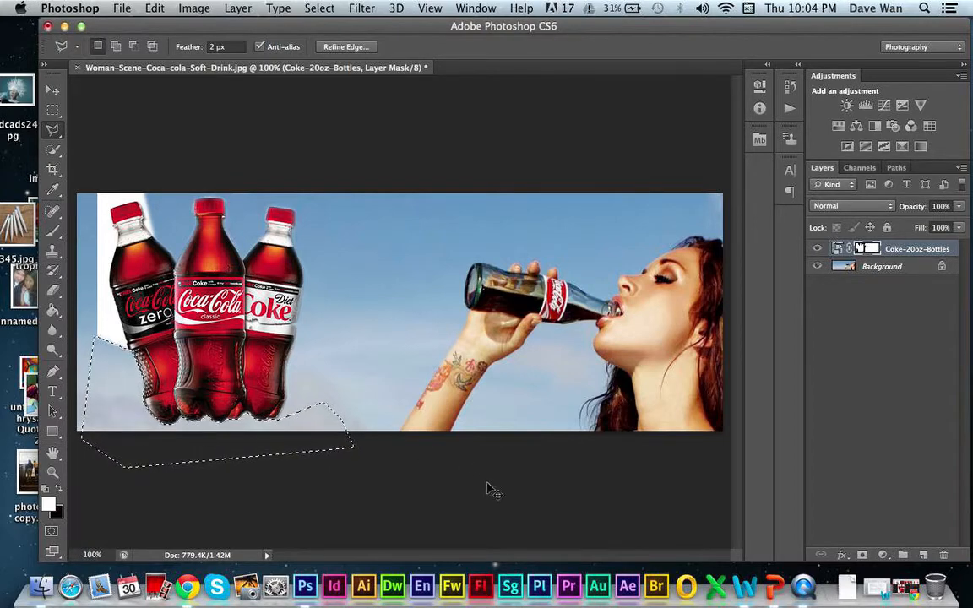
key(super+d)
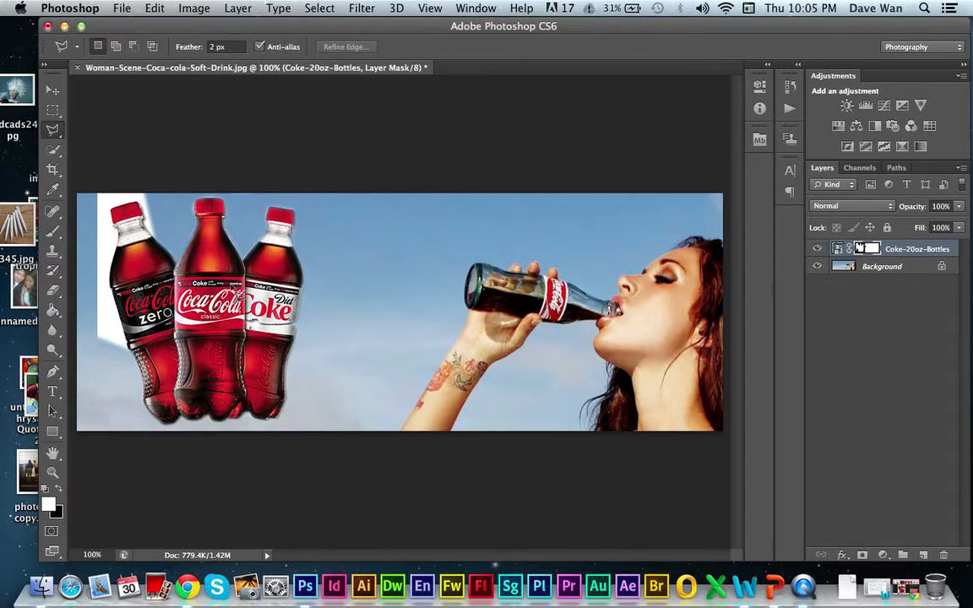
key(super+minus)
key(super+equal)
key(super+equal)
key(super+equal)
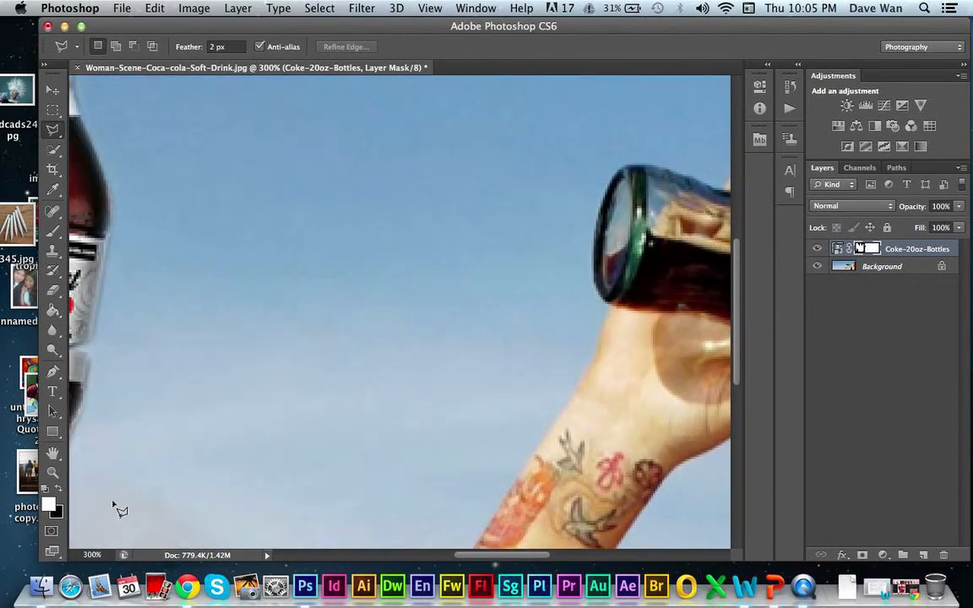
Outline the background along the Coke Zero bottle's left edge, upper half and around its cap, clear it on the mask, and deselect.
click(52, 454)
drag(99, 409, 574, 271)
drag(139, 284, 340, 413)
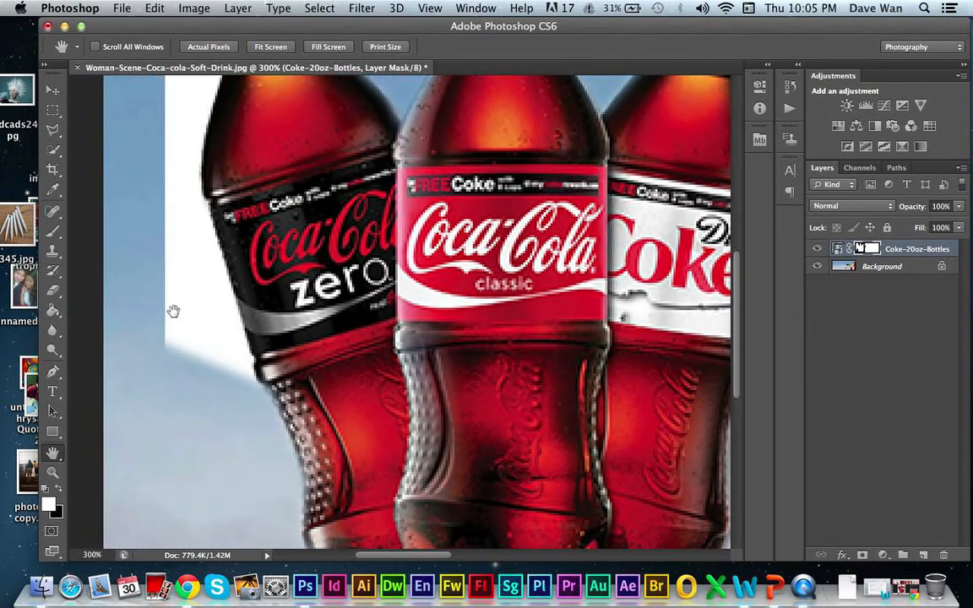
click(53, 129)
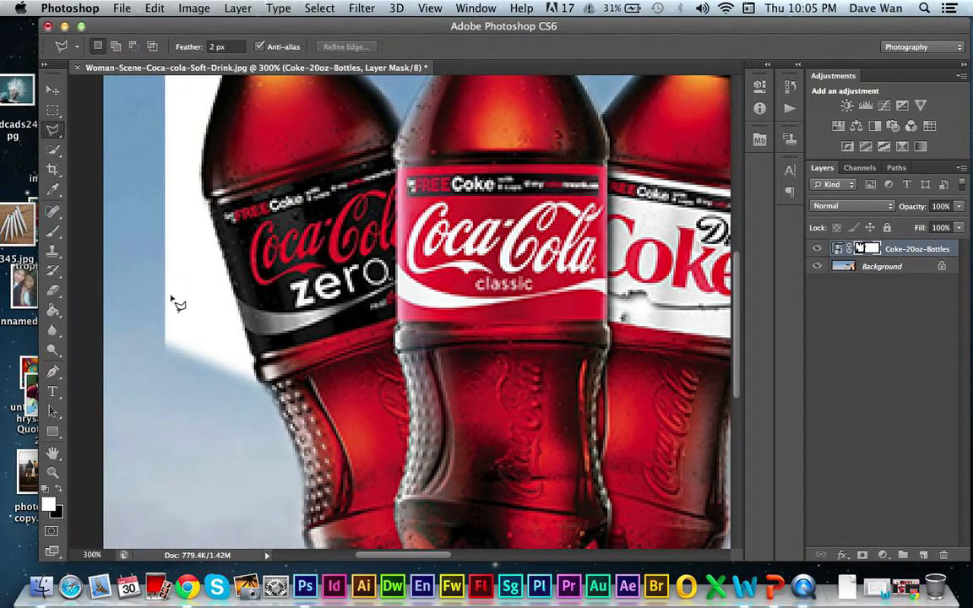
scroll(179, 314, up, 2)
scroll(186, 322, up, 10)
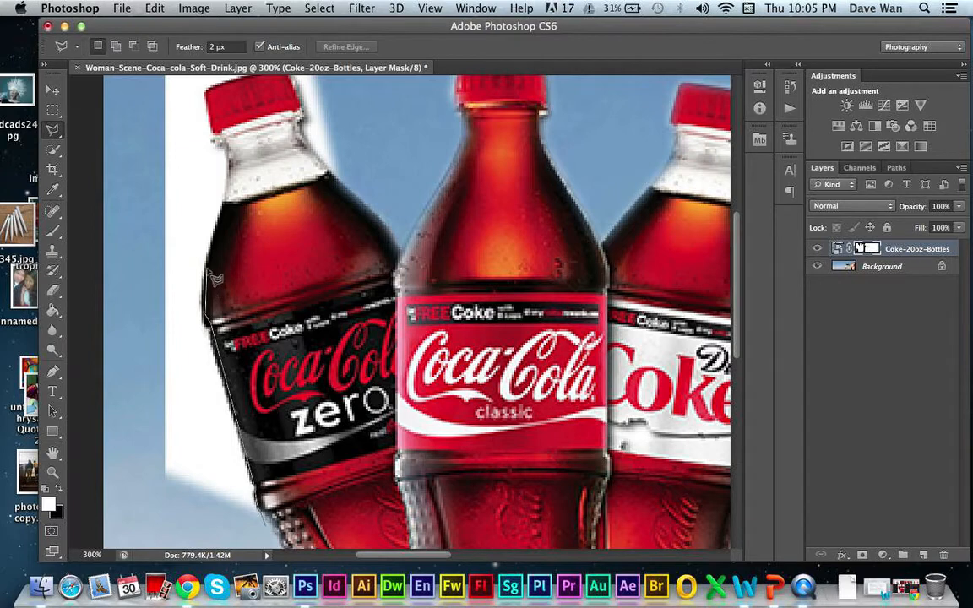
click(226, 203)
click(233, 168)
click(217, 129)
click(207, 88)
scroll(206, 88, up, 4)
scroll(205, 88, down, 1)
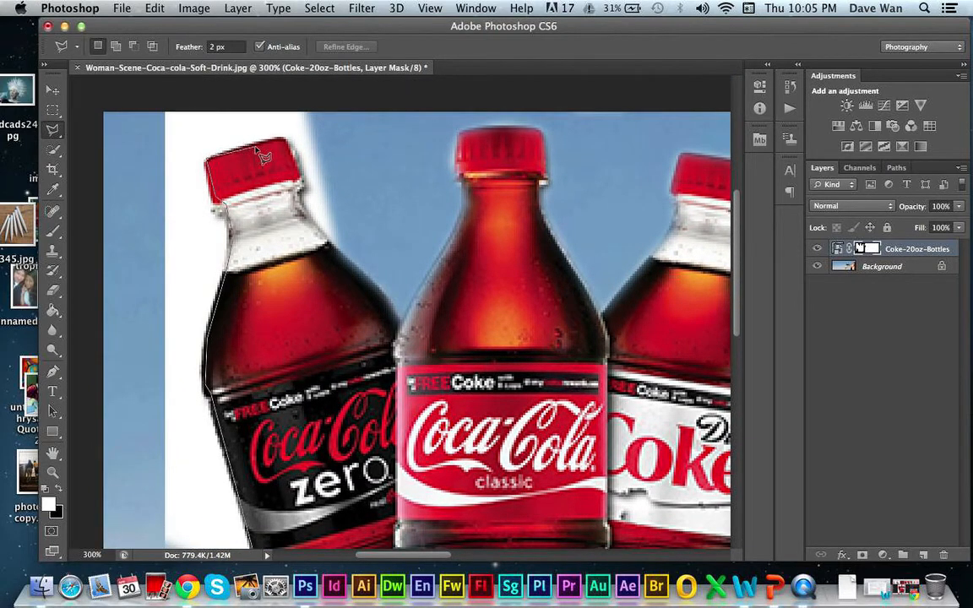
click(294, 148)
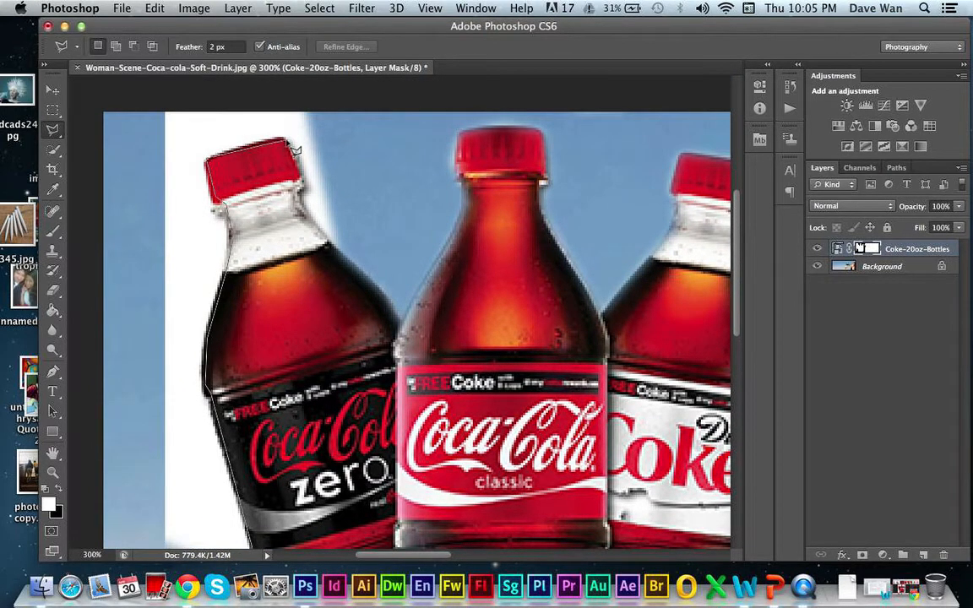
click(301, 192)
click(304, 216)
click(348, 262)
click(377, 265)
click(399, 127)
click(293, 93)
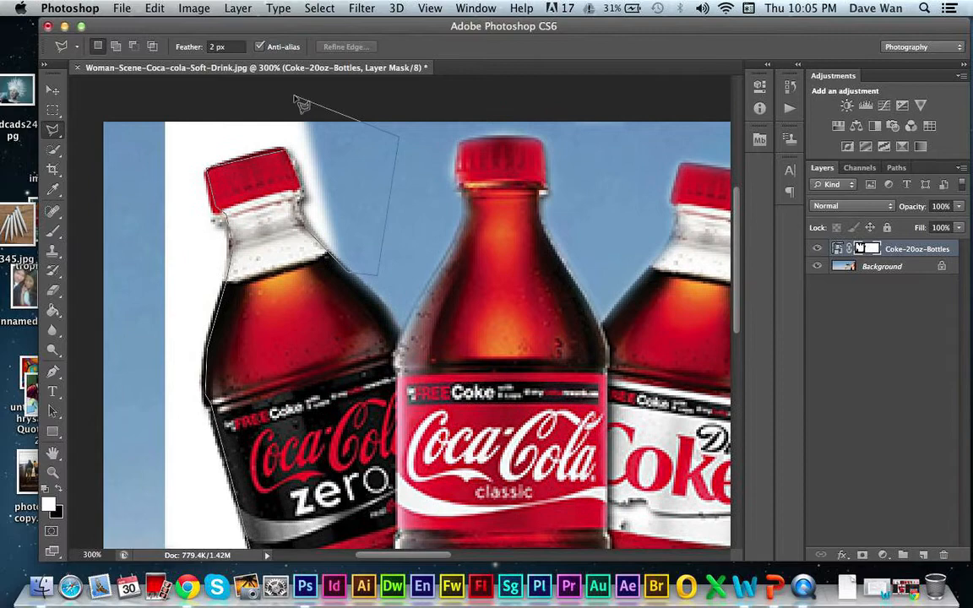
click(91, 97)
click(112, 414)
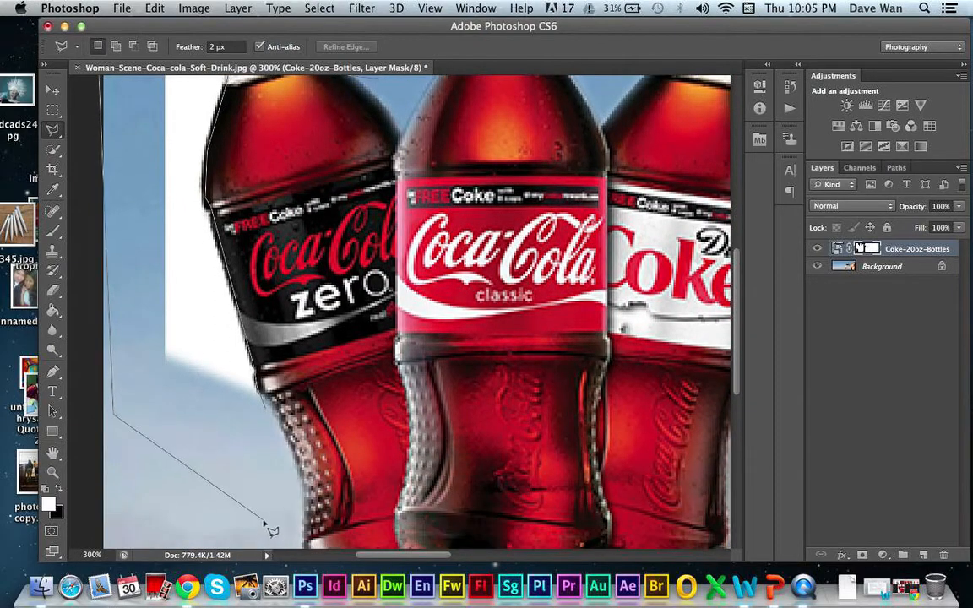
click(268, 494)
double_click(269, 413)
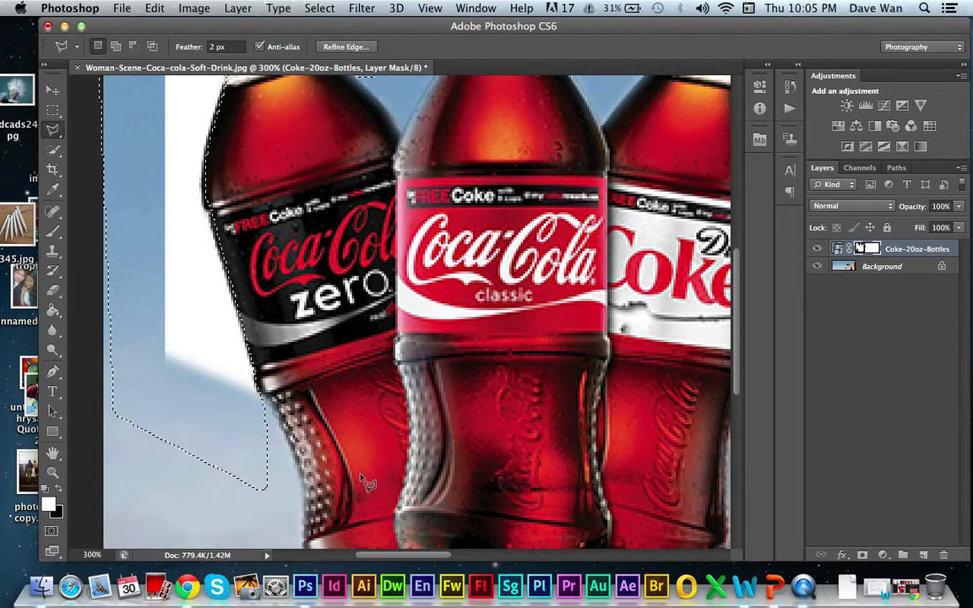
key(Delete)
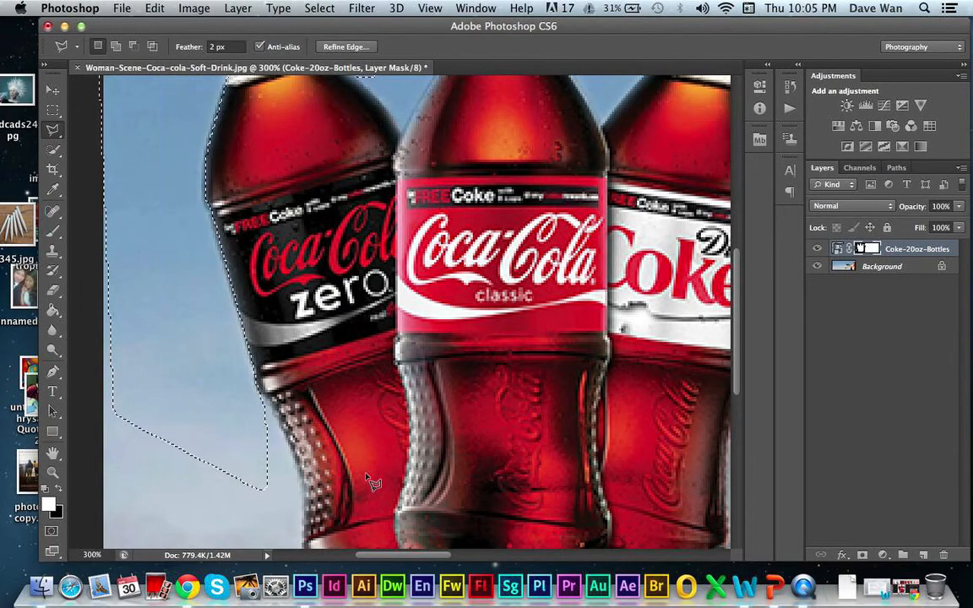
key(super+d)
Move the masked bottles slightly right and down within the sky area of the photo.
key(super+minus)
key(super+minus)
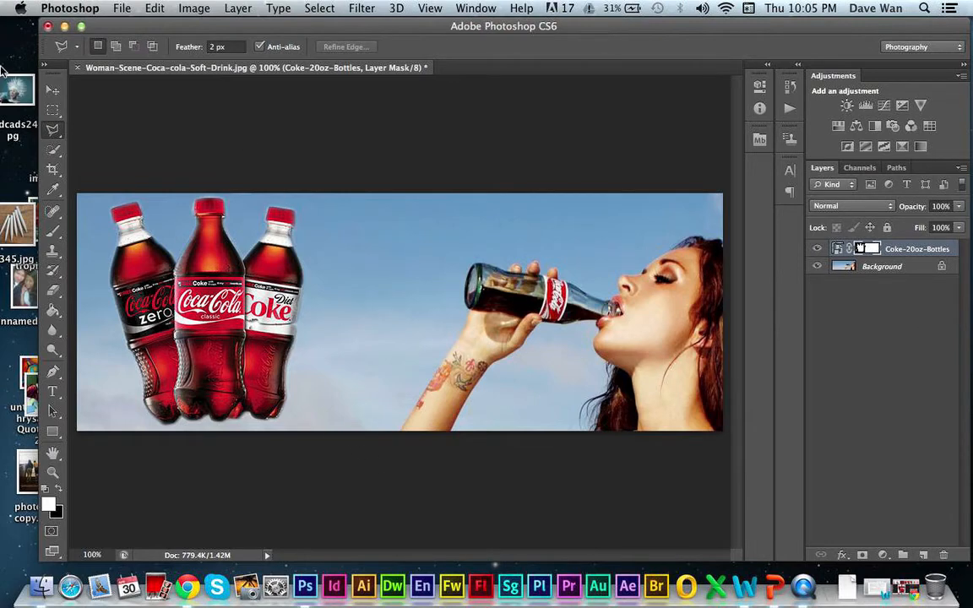
click(52, 90)
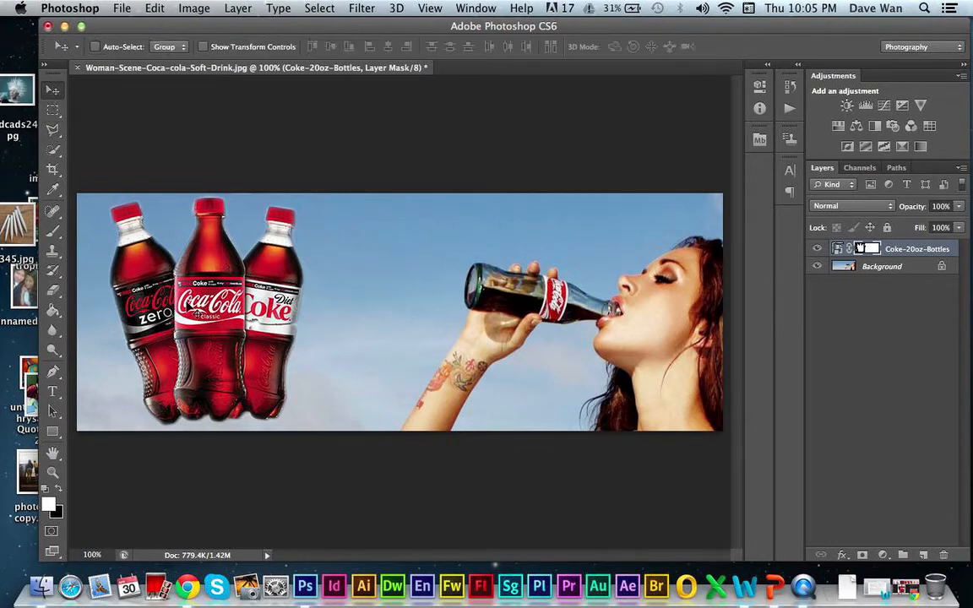
drag(178, 282, 205, 311)
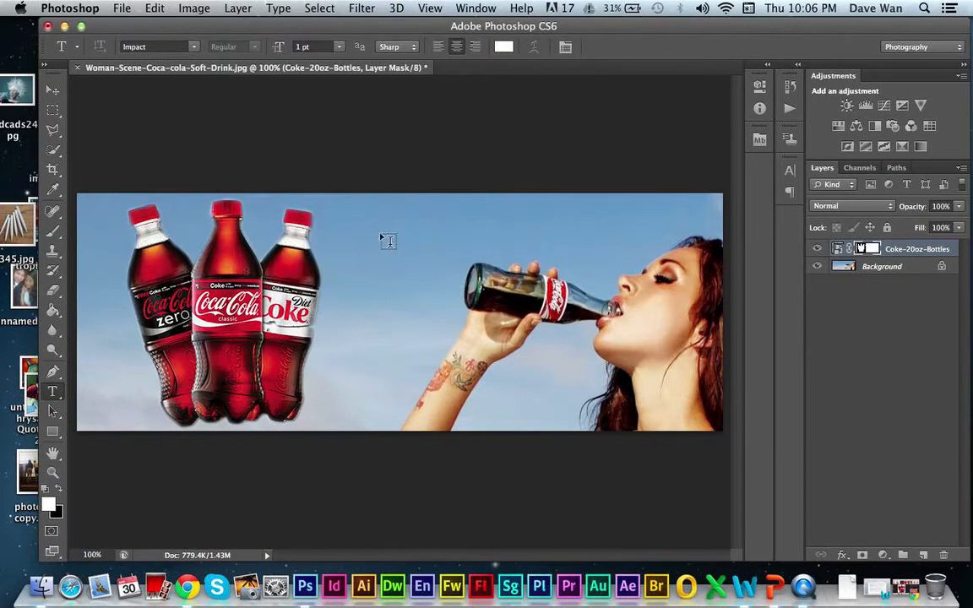
Add the white Impact headline "Always Coca cola" at 72 pt near the top of the photo, right of the bottles.
click(381, 218)
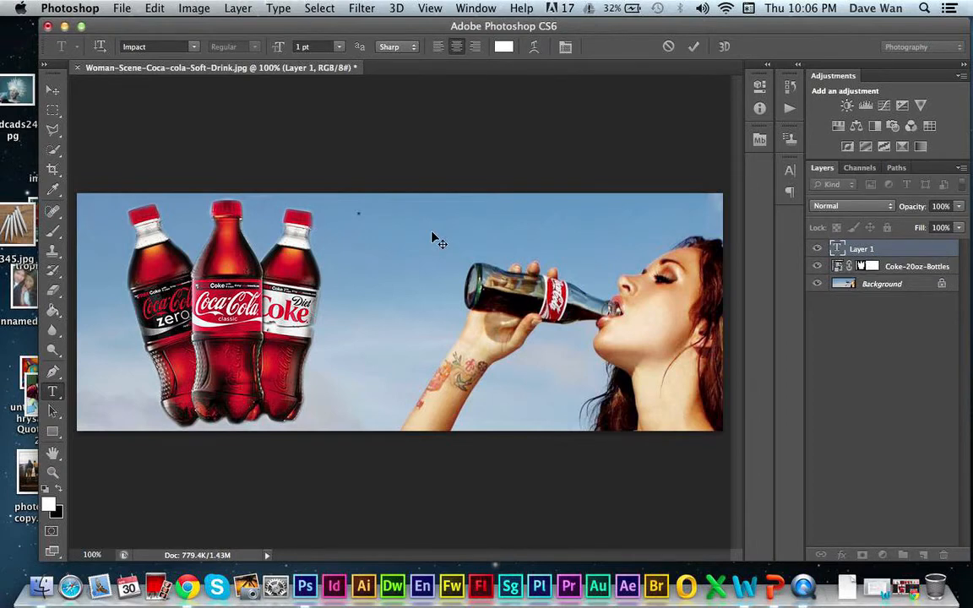
click(340, 47)
click(322, 205)
text(Alwa)
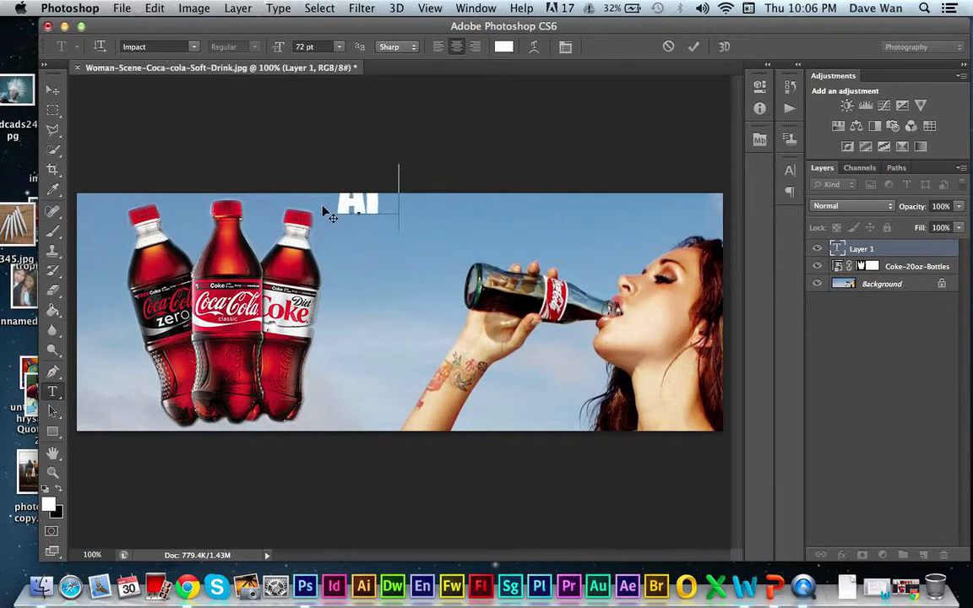
text(ways)
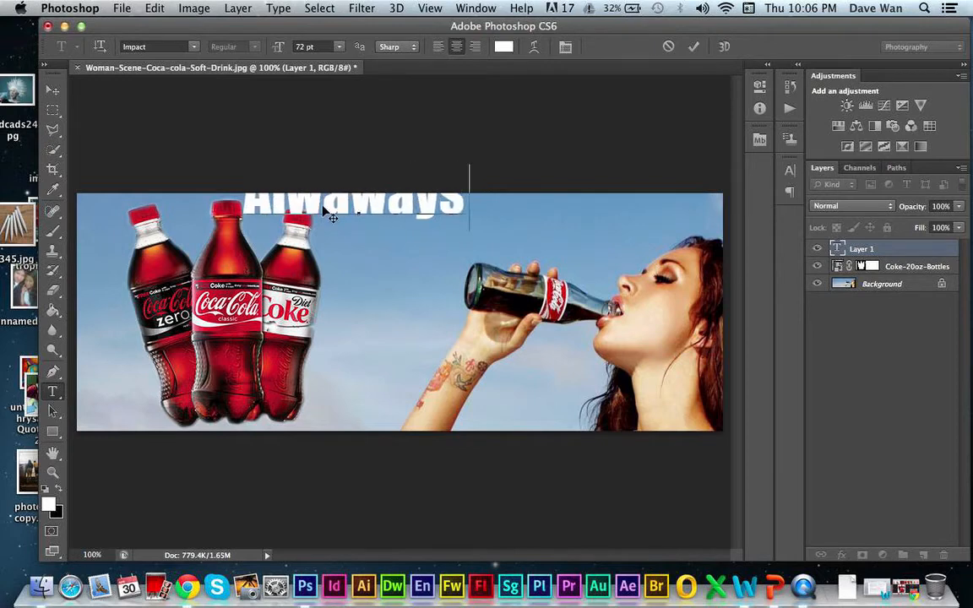
key(BackSpace)
key(BackSpace)
key(BackSpace)
key(BackSpace)
key(BackSpace)
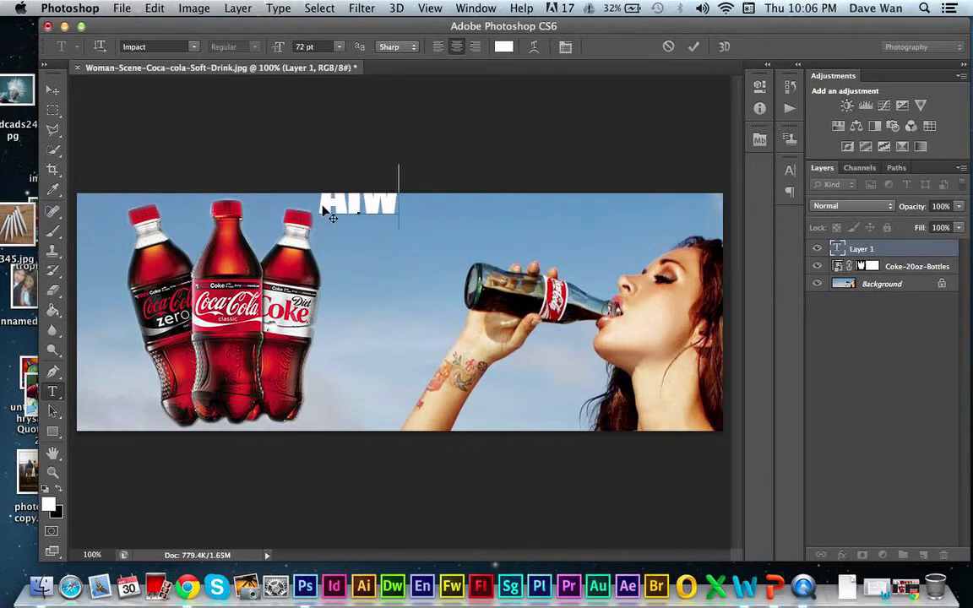
text(wa)
key(BackSpace)
key(BackSpace)
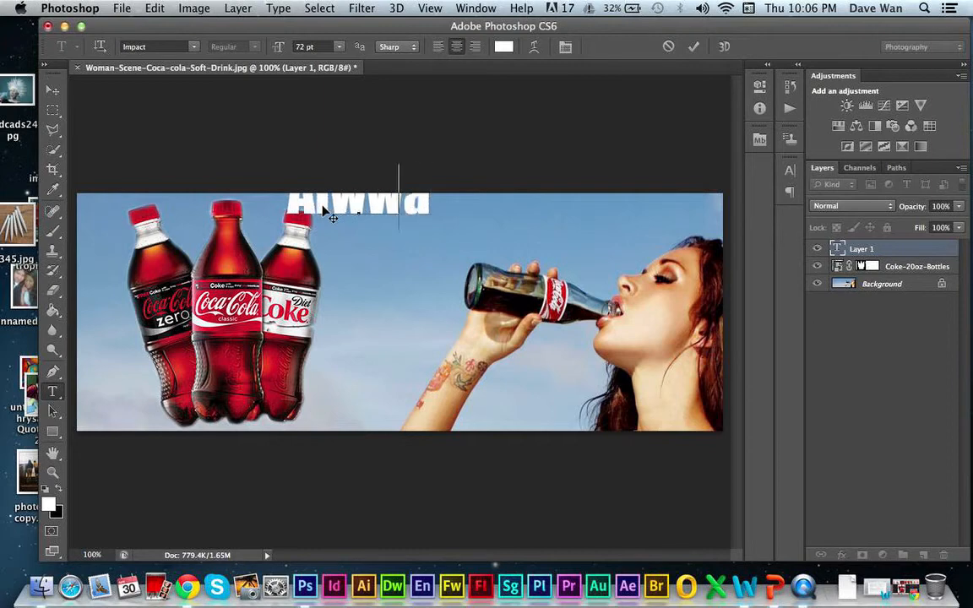
text(ays)
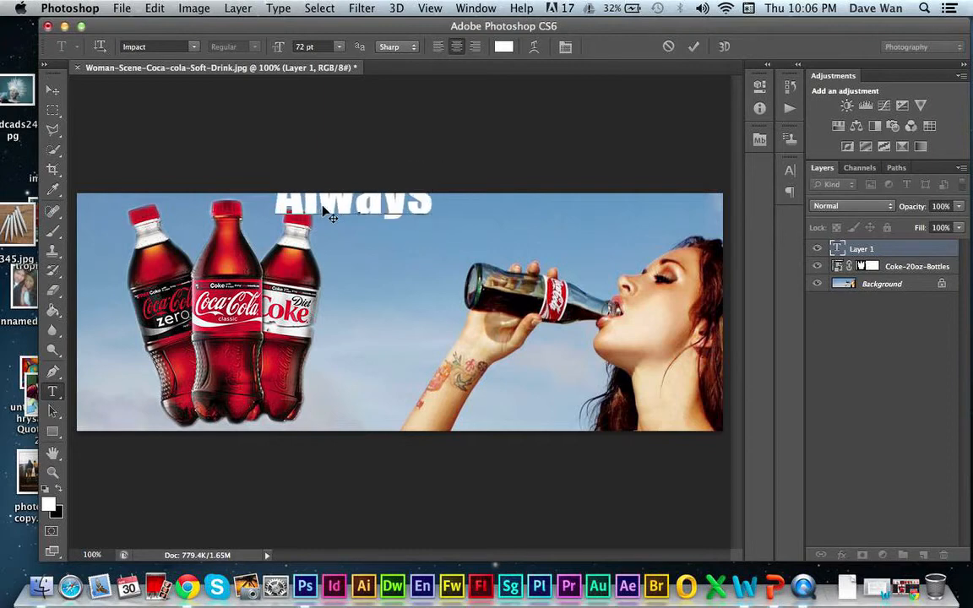
text( Coca)
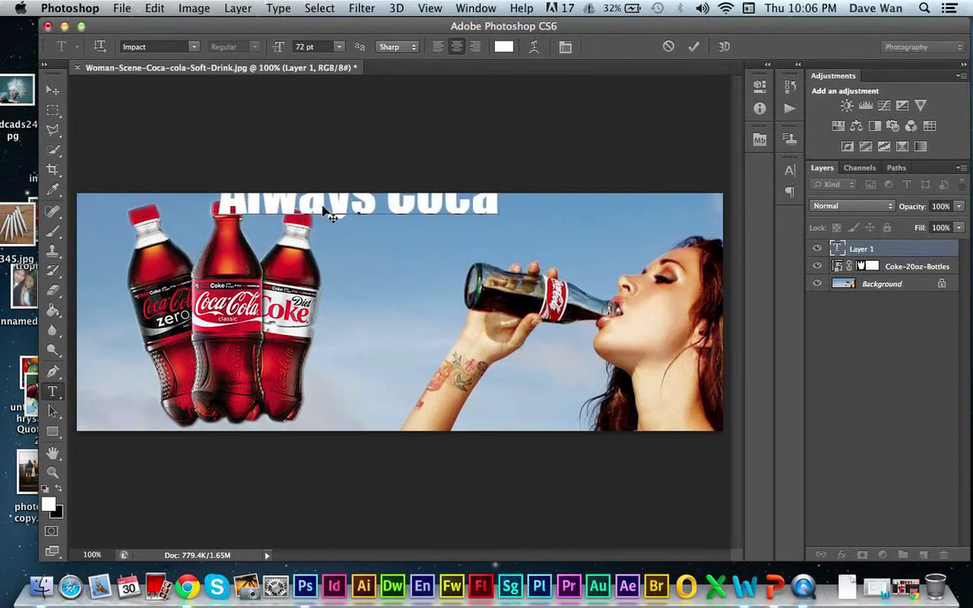
text( Cola)
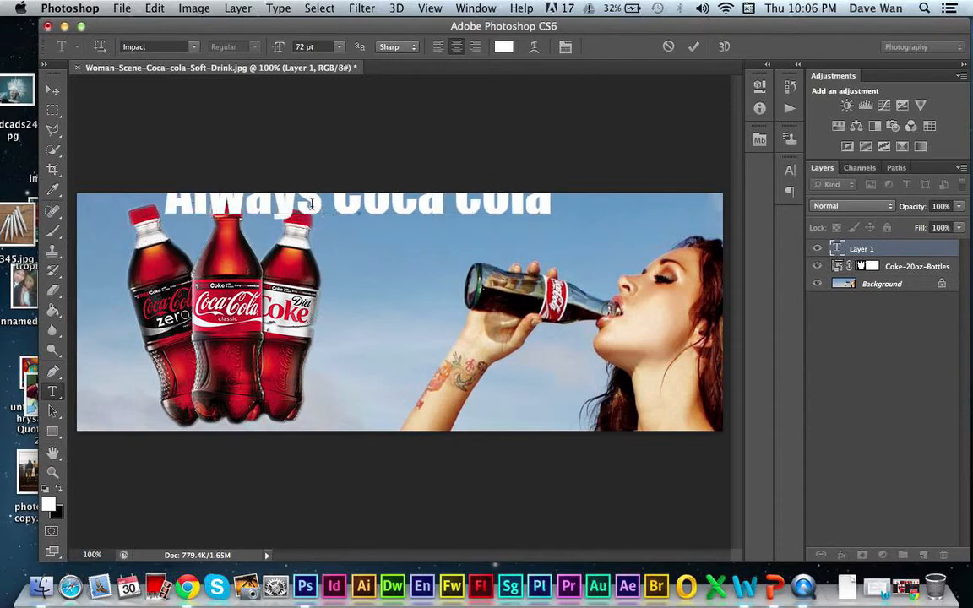
Move the headline down and right so it sits fully inside the photo above the woman's hand, and set its size to 60 pt.
click(52, 89)
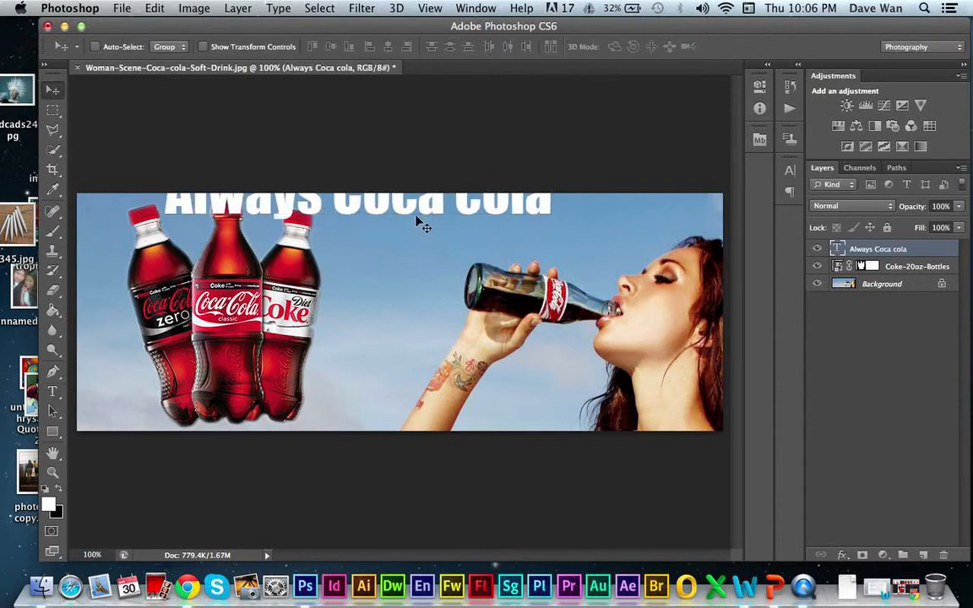
drag(417, 219, 578, 243)
double_click(874, 250)
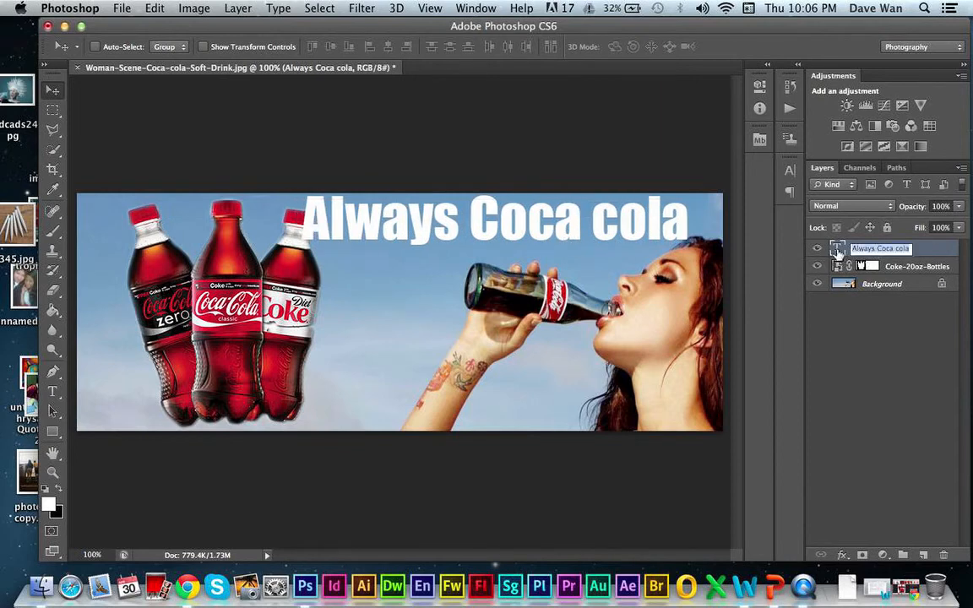
double_click(837, 249)
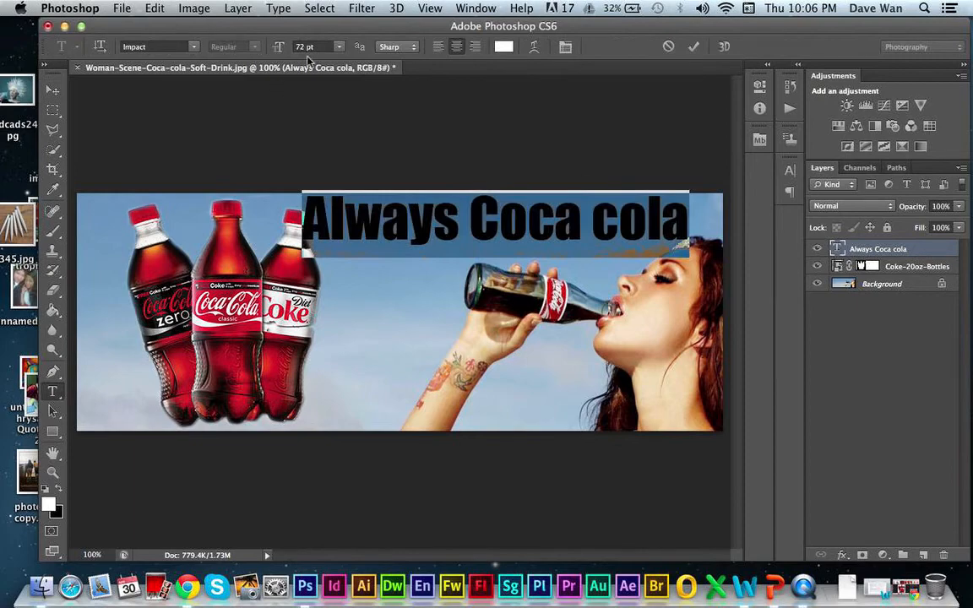
click(338, 48)
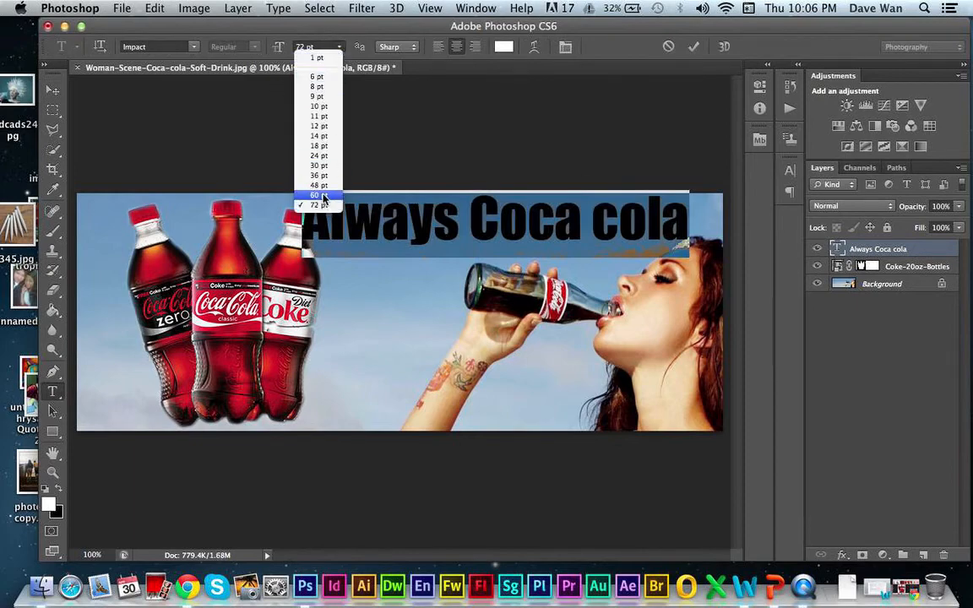
click(325, 199)
Change the headline's font to Apple Chancery.
click(187, 45)
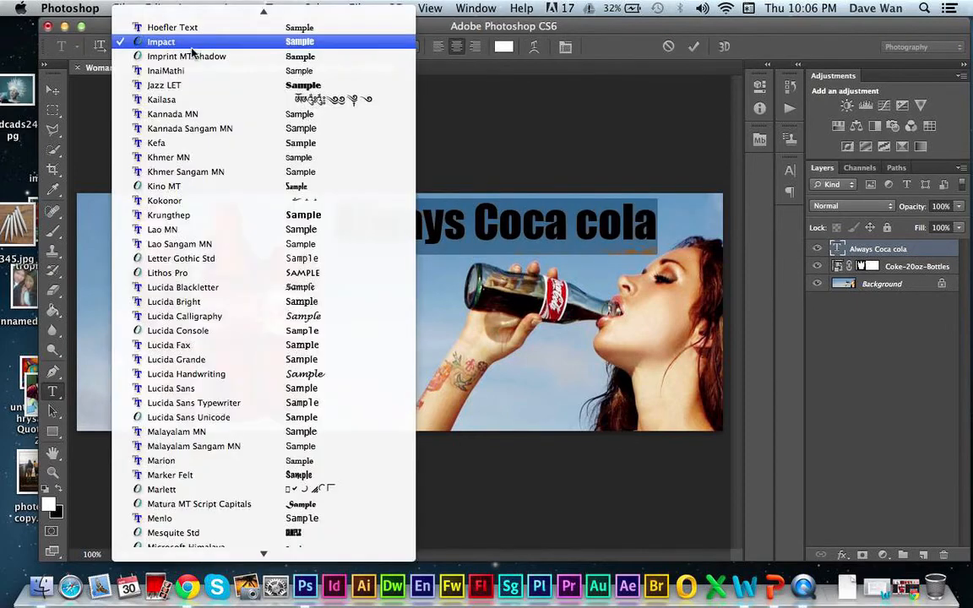
mouse_move(206, 5)
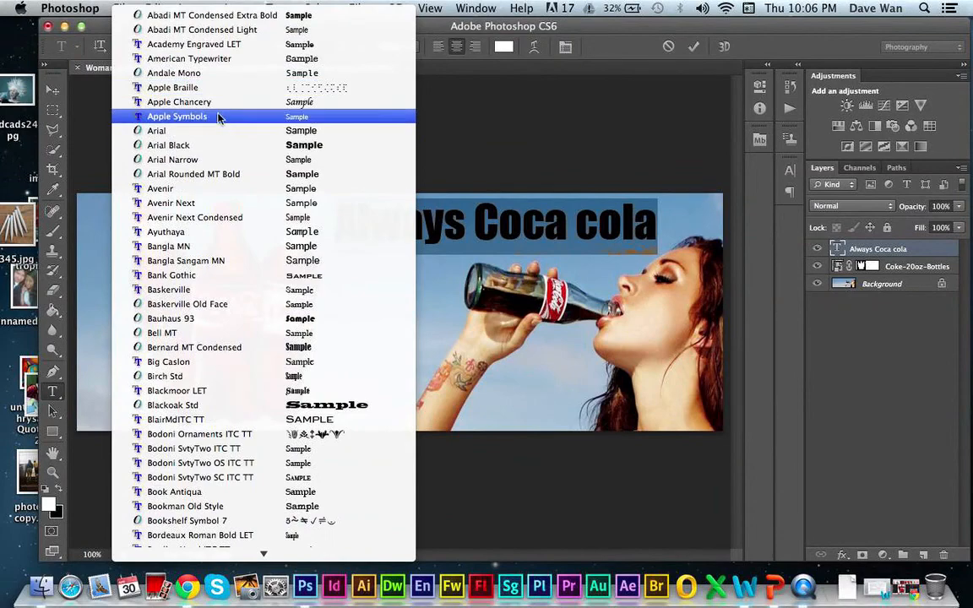
key(Escape)
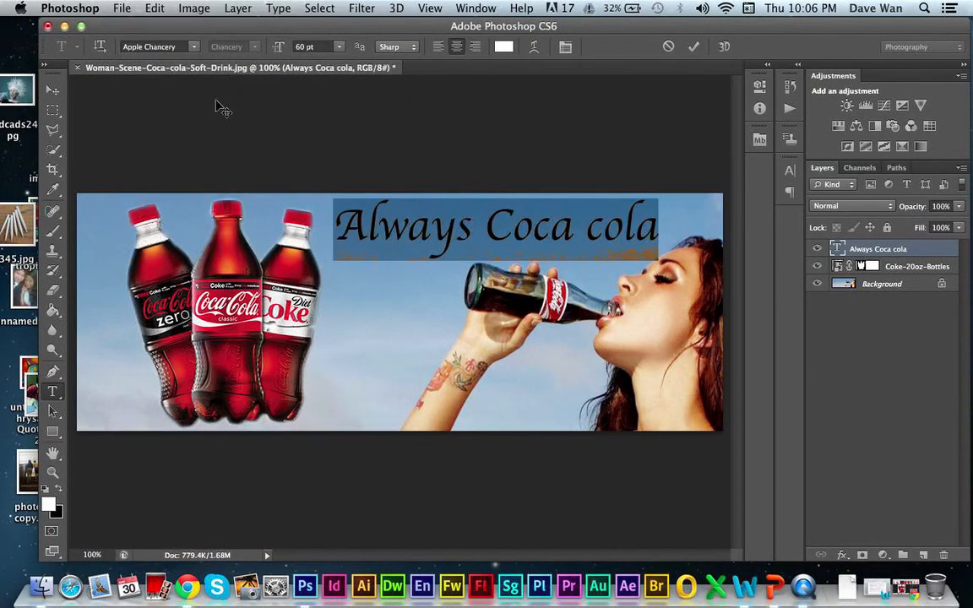
click(173, 46)
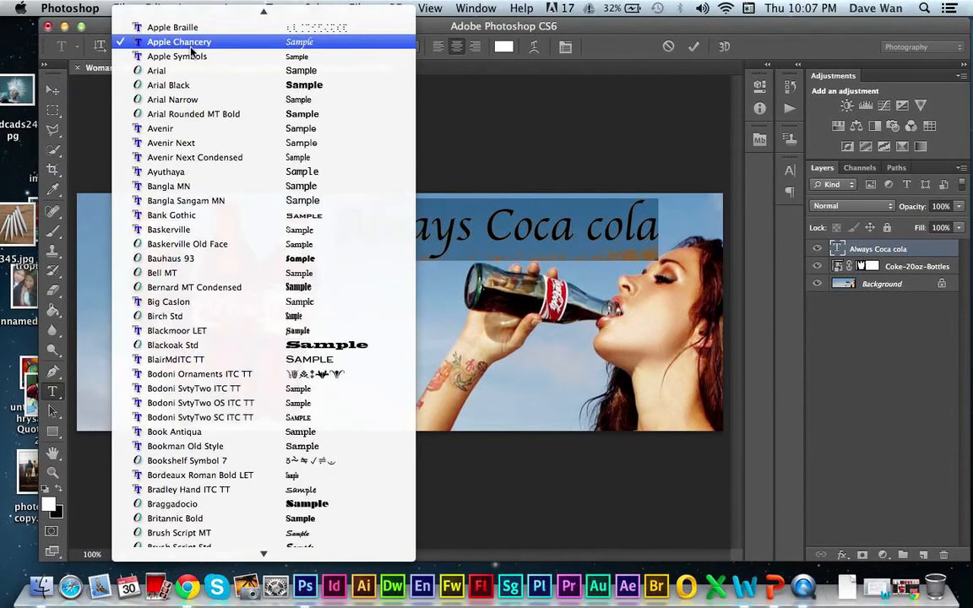
click(190, 41)
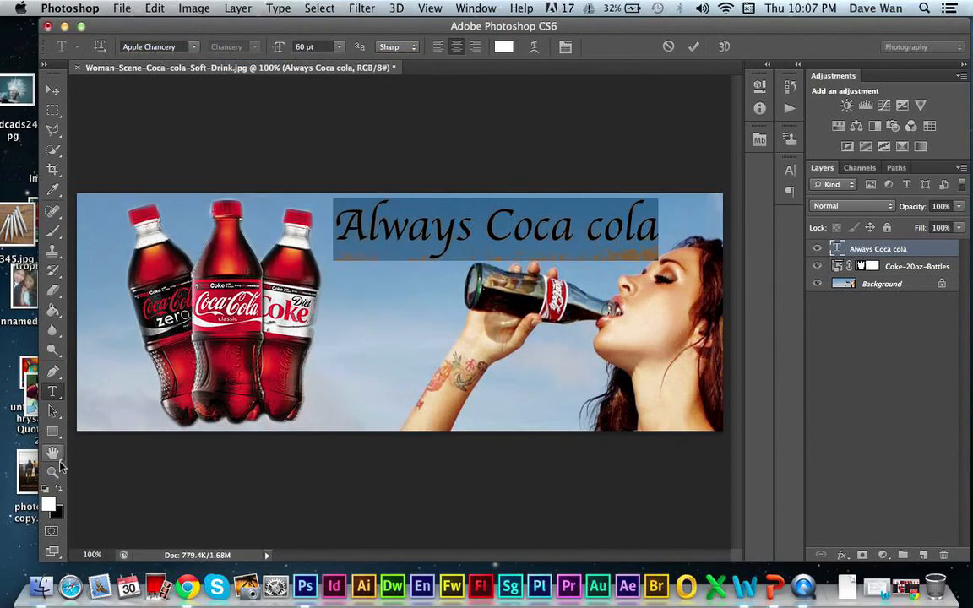
click(49, 506)
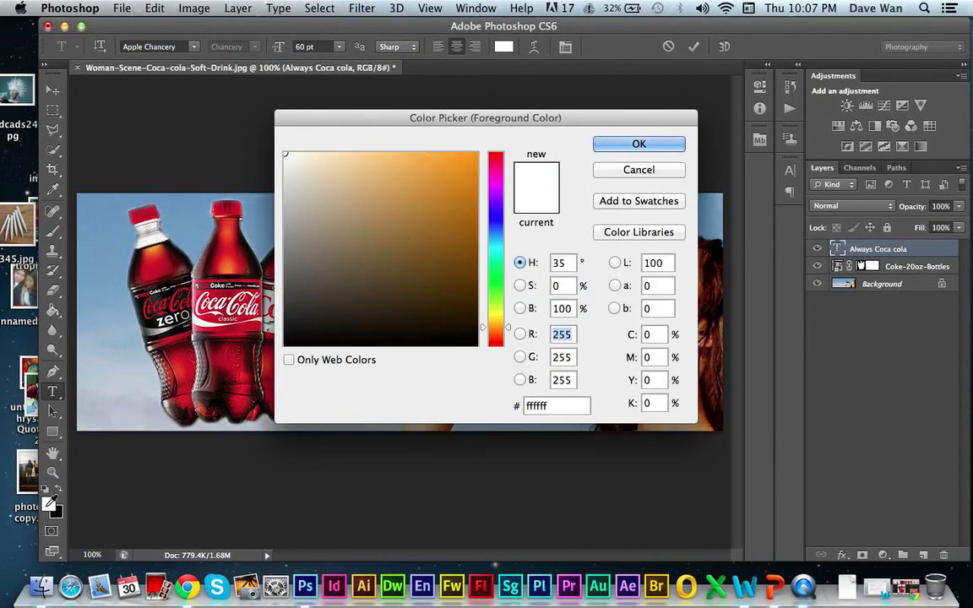
click(639, 169)
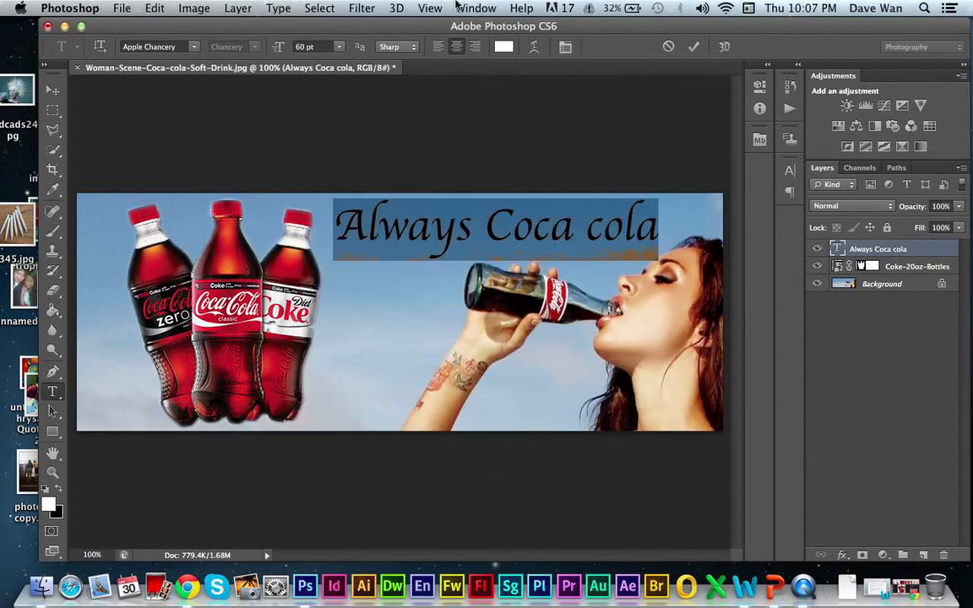
click(457, 6)
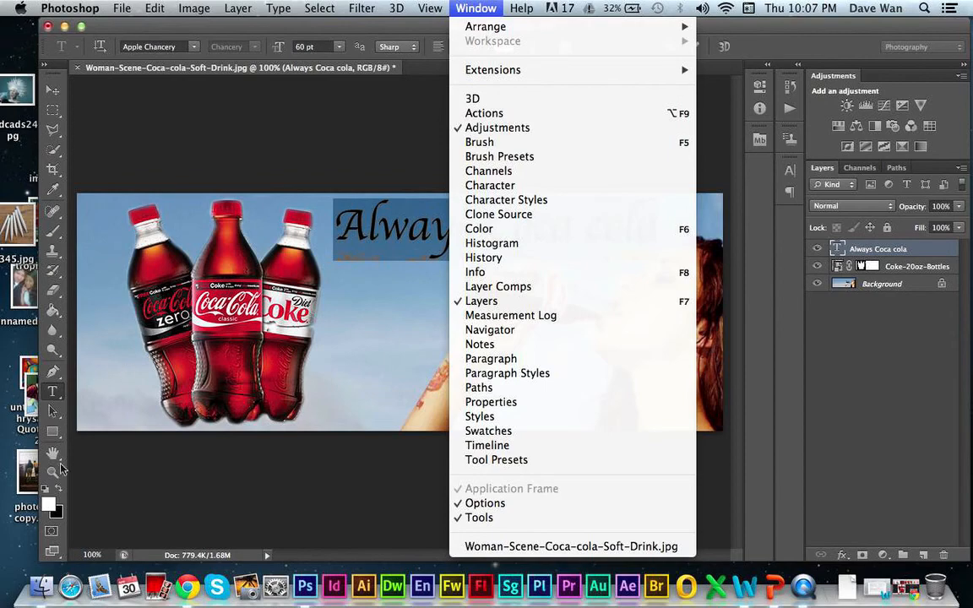
click(47, 507)
Set the colour of the selected headline text to bright, fully saturated red.
click(47, 504)
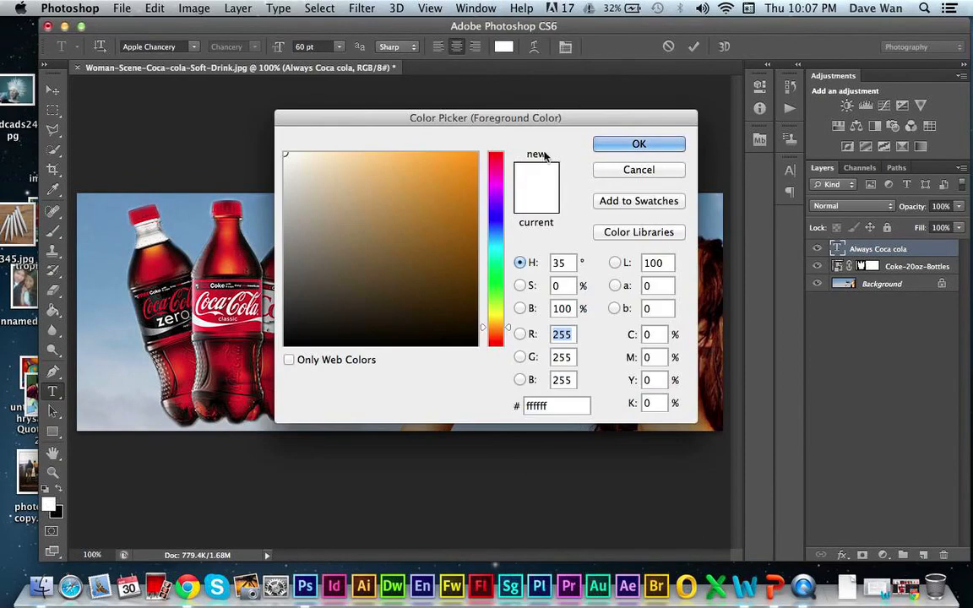
drag(500, 156, 476, 152)
click(639, 143)
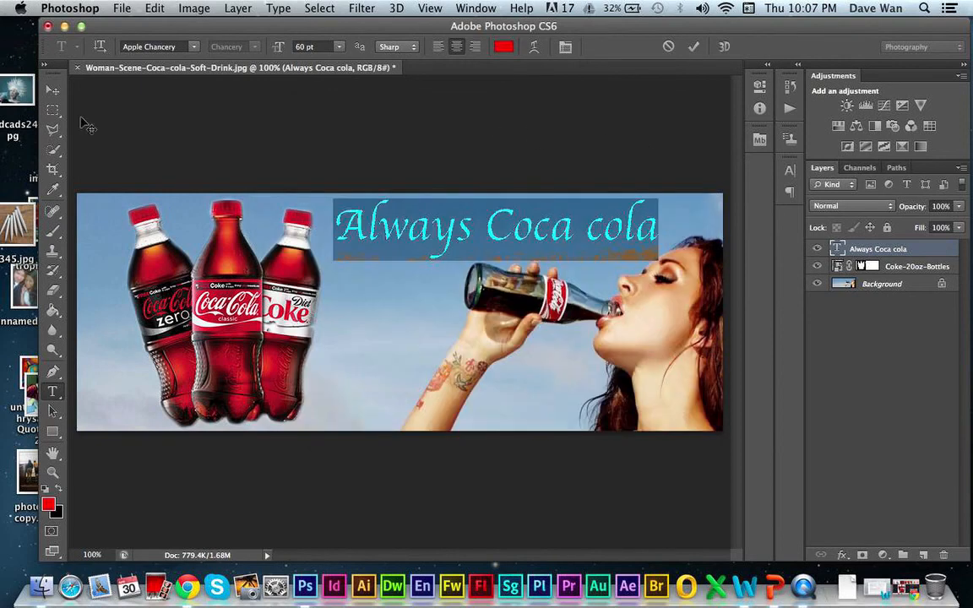
Commit the headline text and nudge it a few pixels right and down.
click(54, 89)
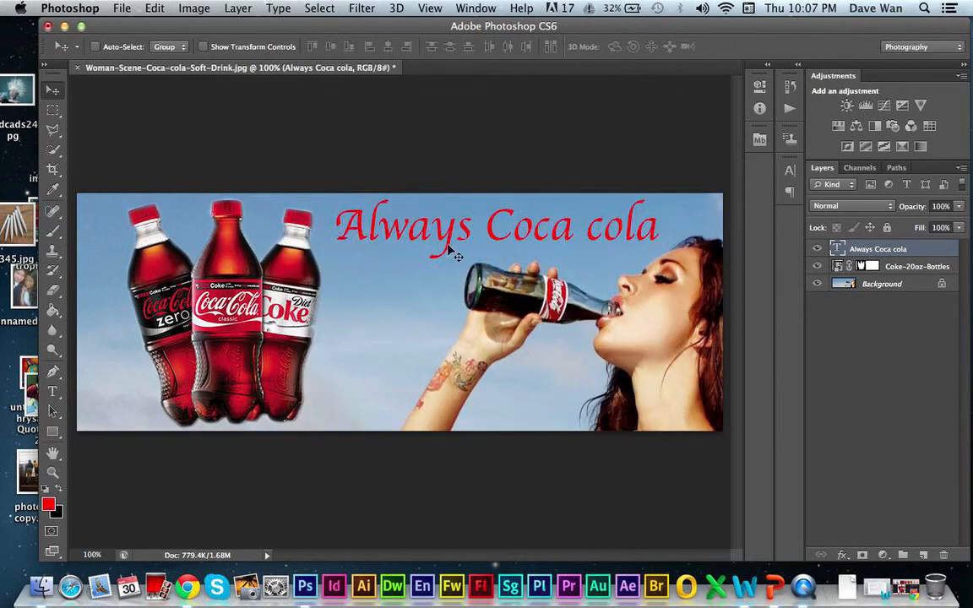
key(Down)
key(Down)
key(Right)
key(Right)
key(Right)
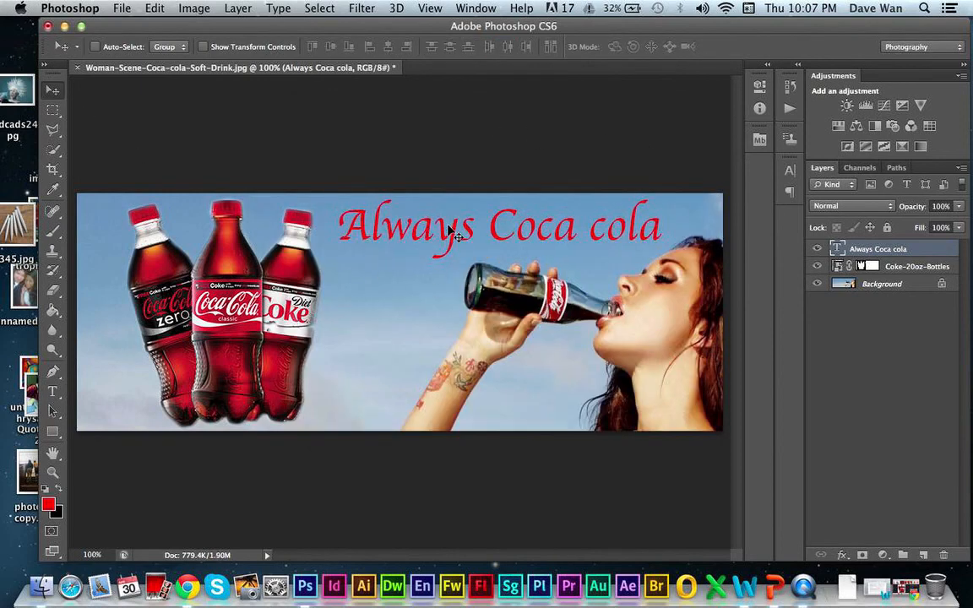
key(Down)
key(Down)
key(Down)
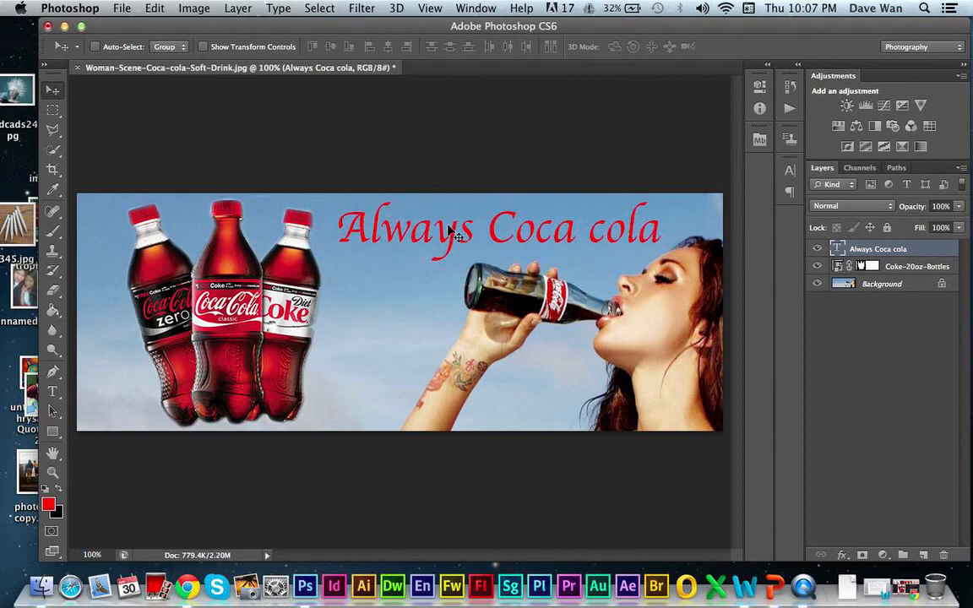